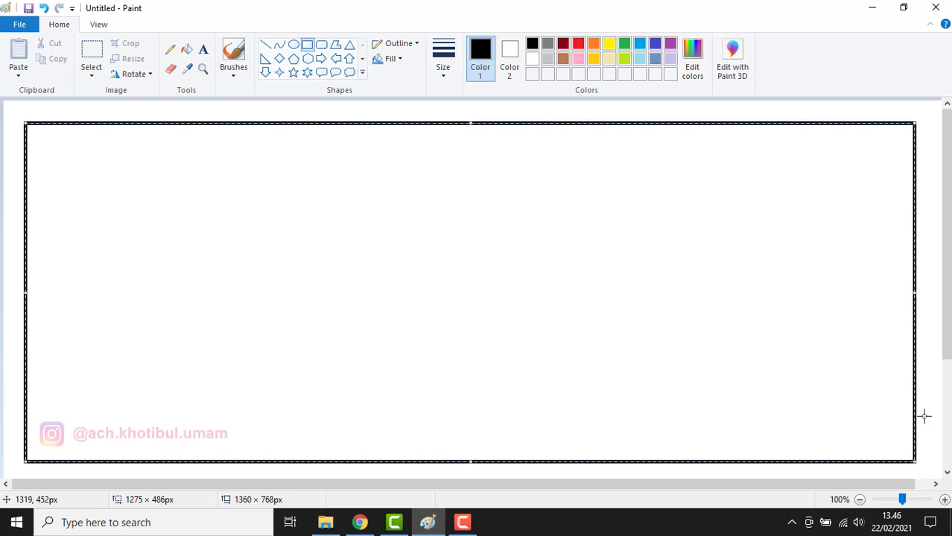
Draw a black-outlined oval about 133 × 125 px in the upper middle of the frame as the bird's head.
click(924, 416)
click(294, 45)
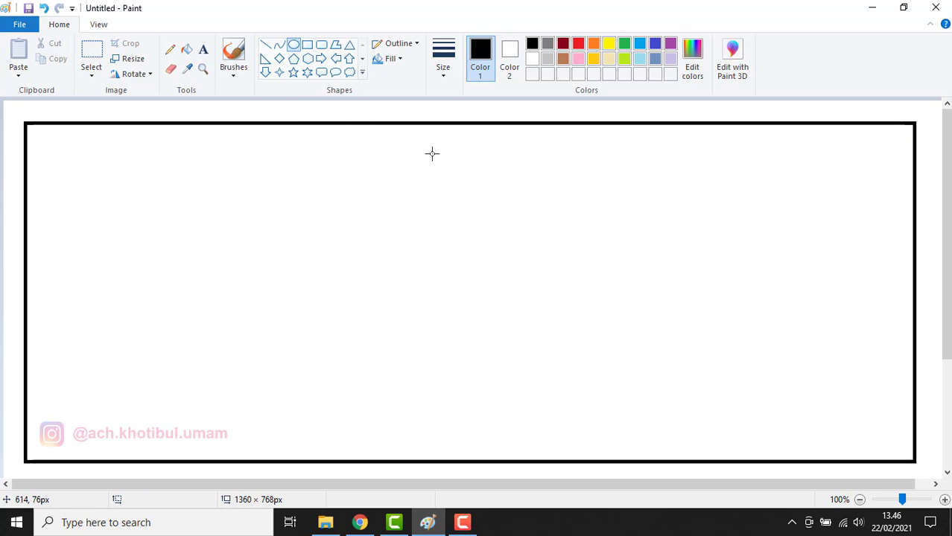
drag(441, 156, 535, 244)
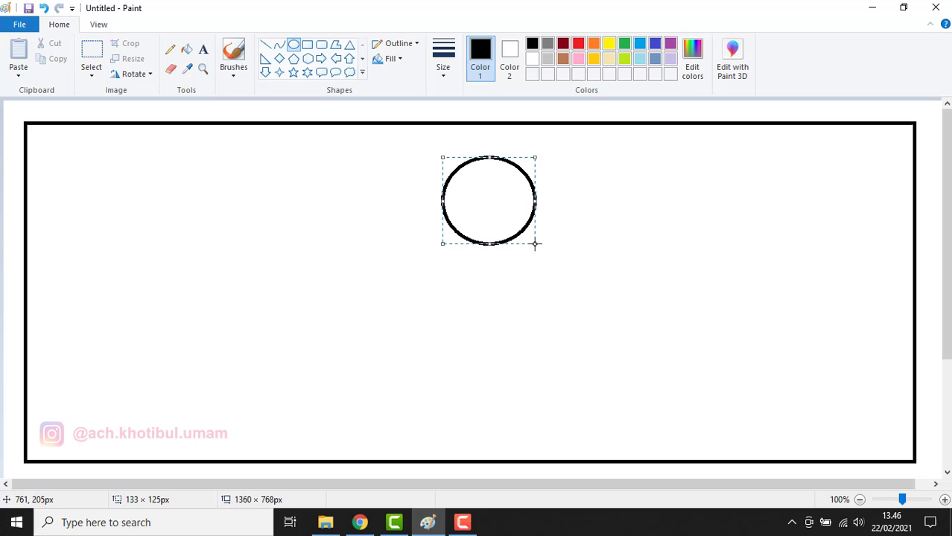
Draw a leaf-shaped body with two outward-bowed curves from the head to a lower-left point, and divide it with a third bowed curve.
click(280, 44)
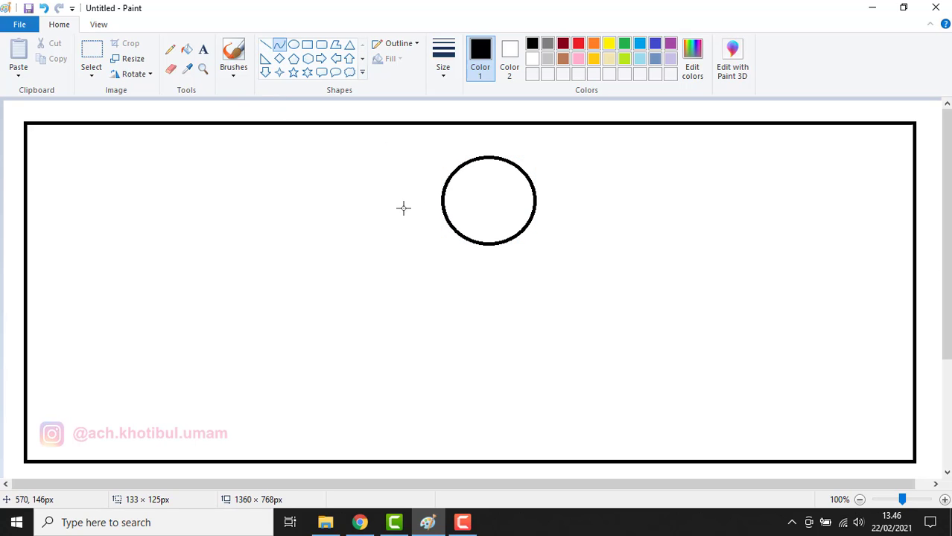
drag(447, 215, 339, 375)
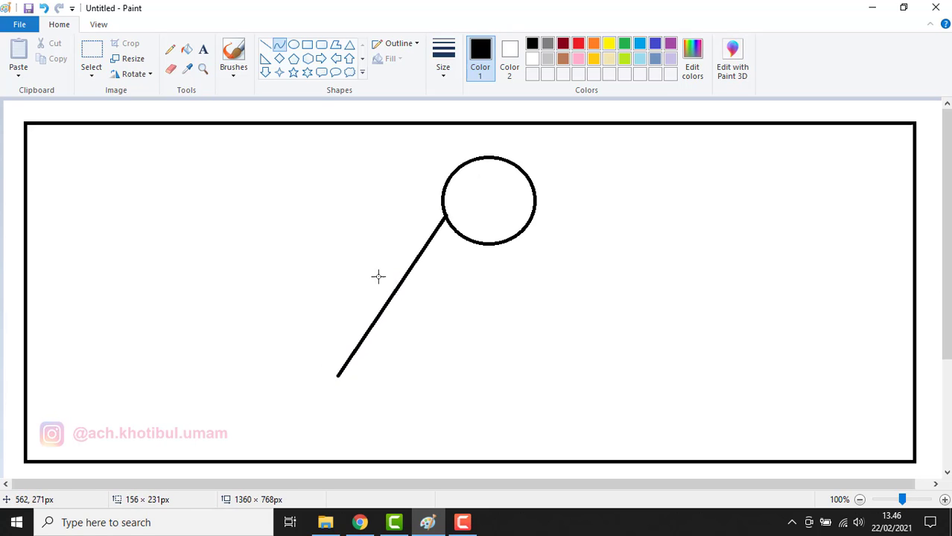
drag(378, 276, 351, 273)
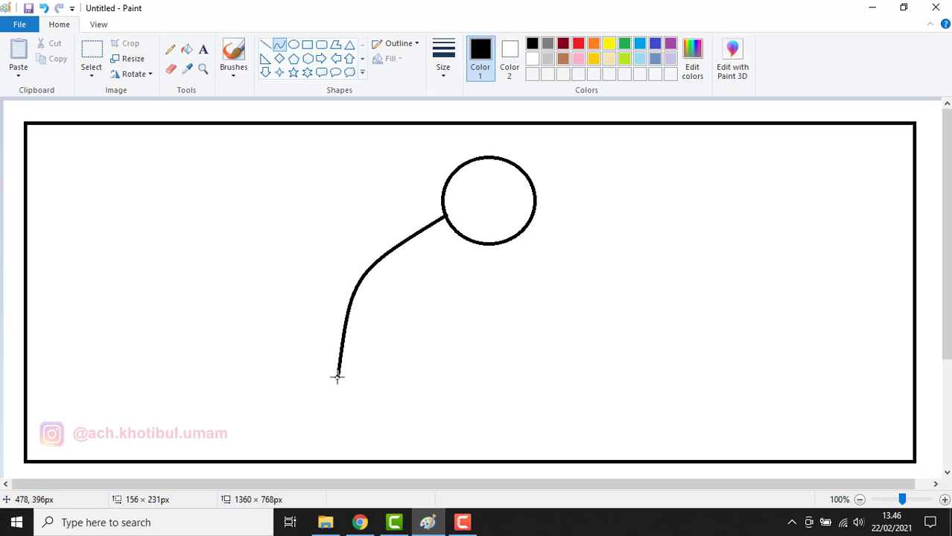
drag(337, 377, 494, 244)
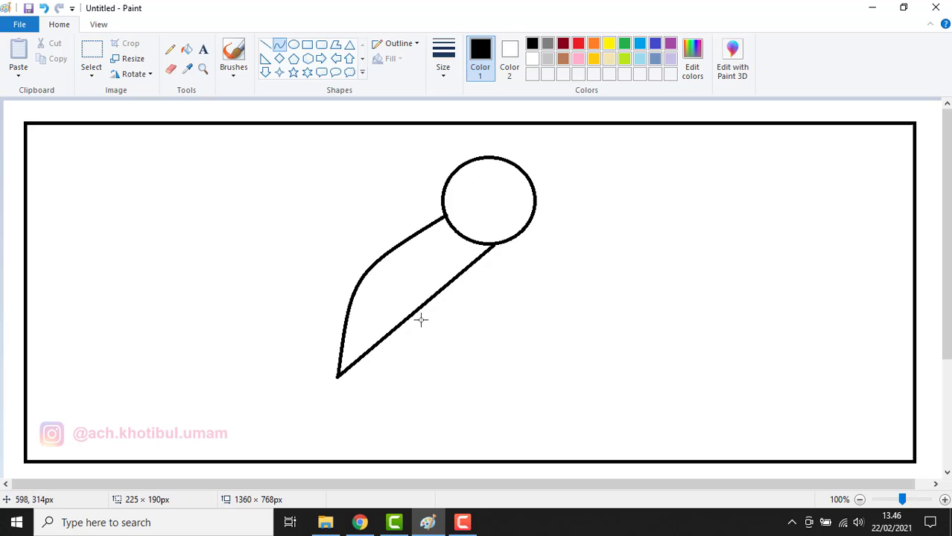
drag(421, 306, 460, 342)
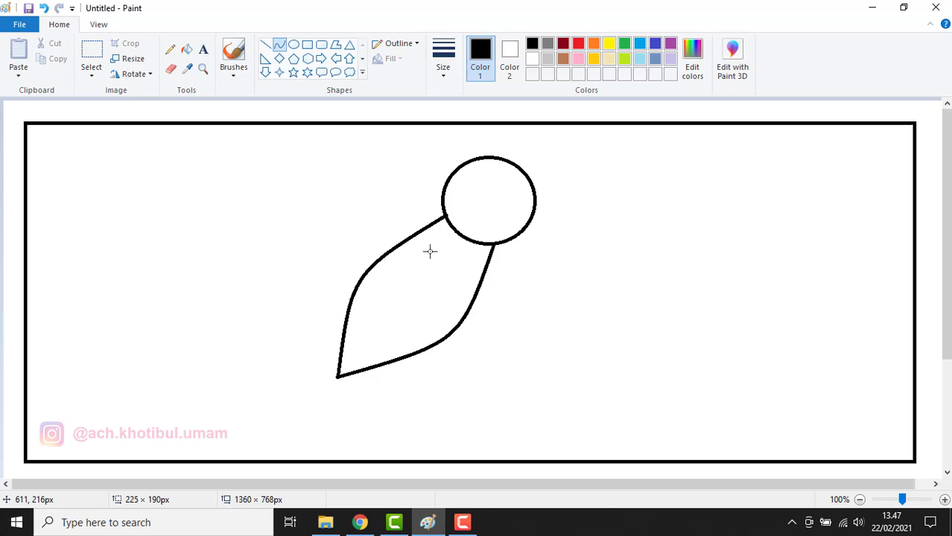
drag(461, 237, 392, 360)
drag(425, 292, 392, 301)
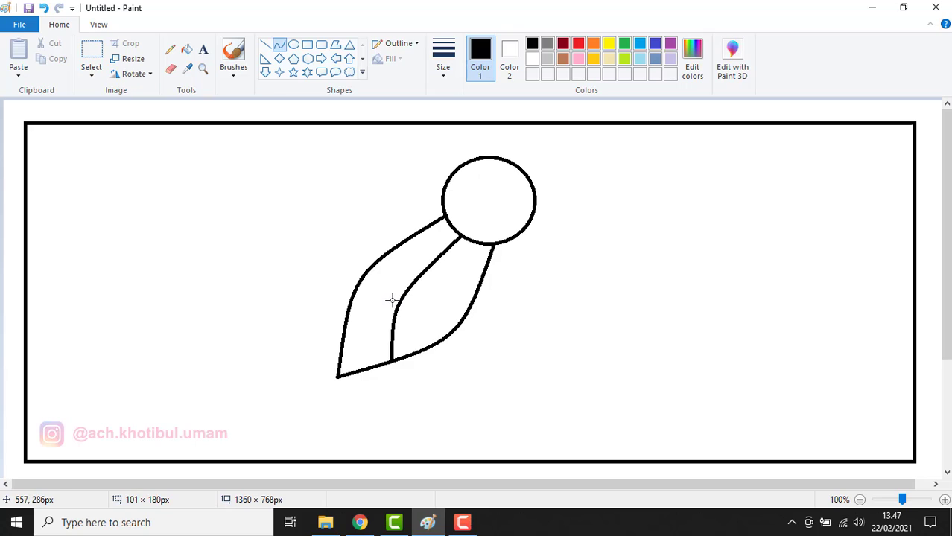
Draw an oval about 139 px wide inside the head, extending past its right edge, and stretch it taller upward and downward.
click(265, 45)
click(293, 45)
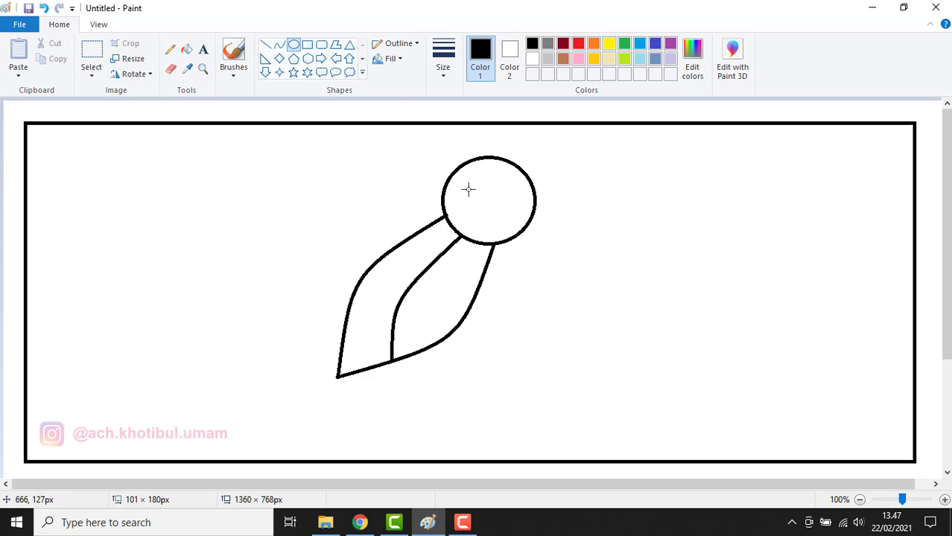
drag(461, 182, 558, 222)
drag(507, 186, 507, 174)
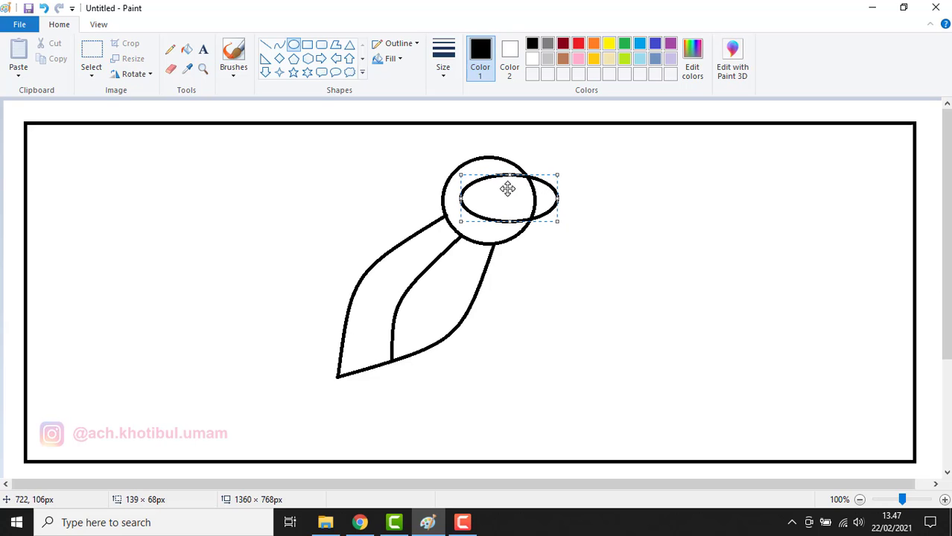
drag(507, 223, 507, 231)
click(638, 183)
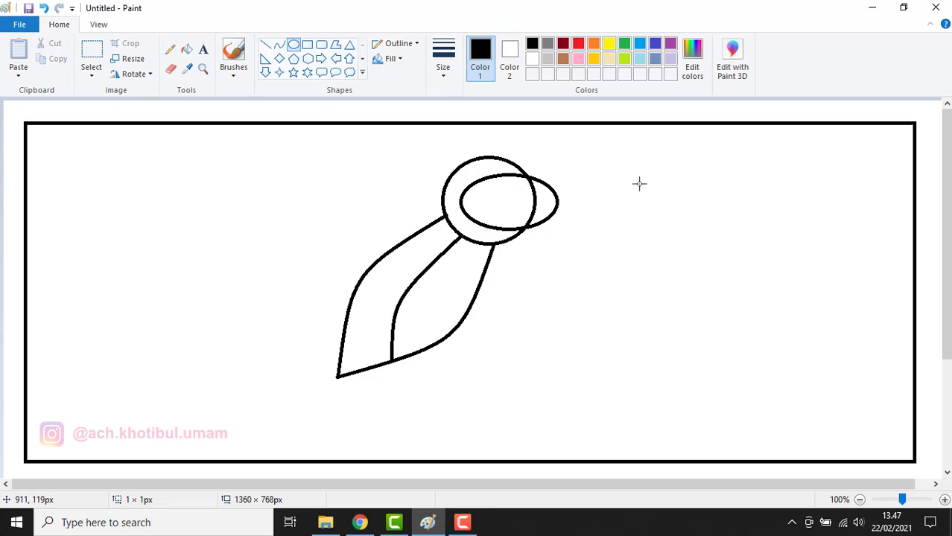
Draw a flatter oval about 156 px wide inside the previous one, extending past the head, and stretch it slightly taller.
drag(474, 191, 584, 218)
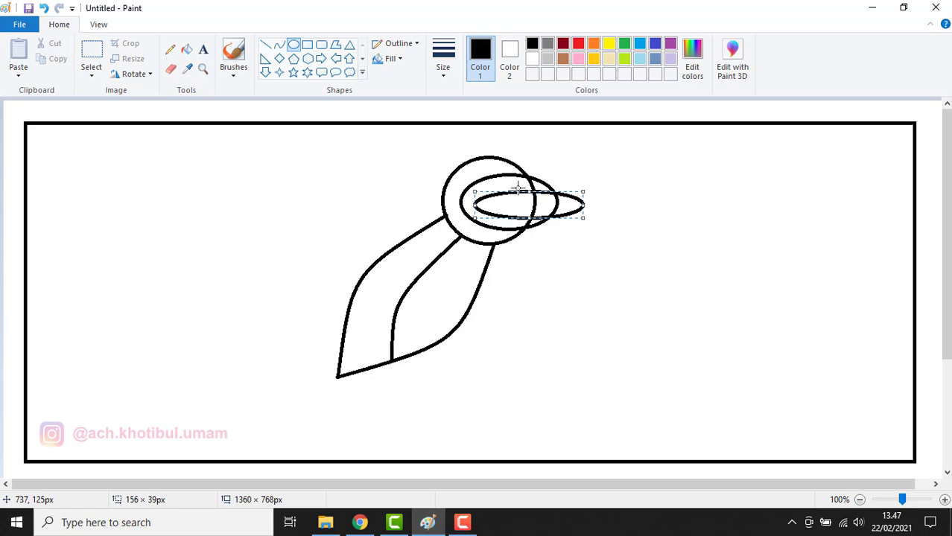
drag(529, 179, 526, 181)
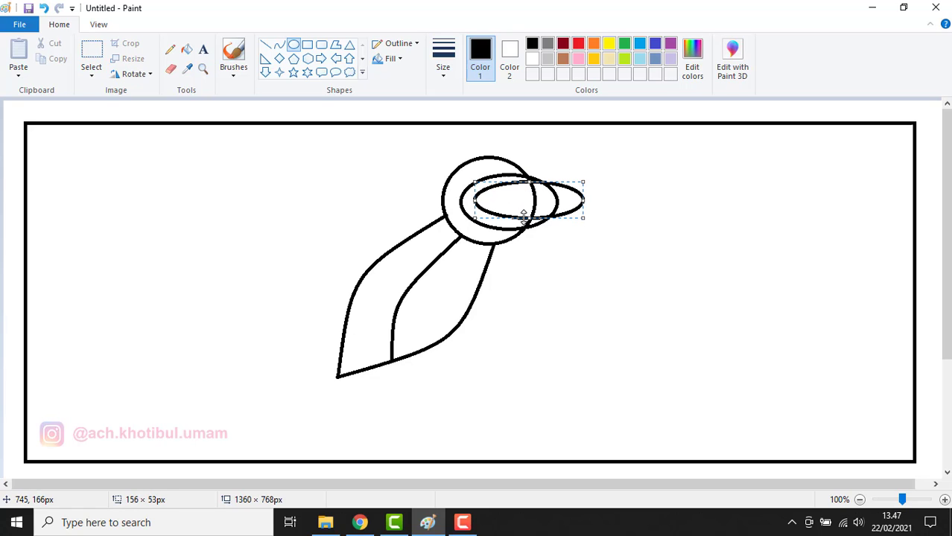
drag(524, 216, 524, 223)
click(627, 212)
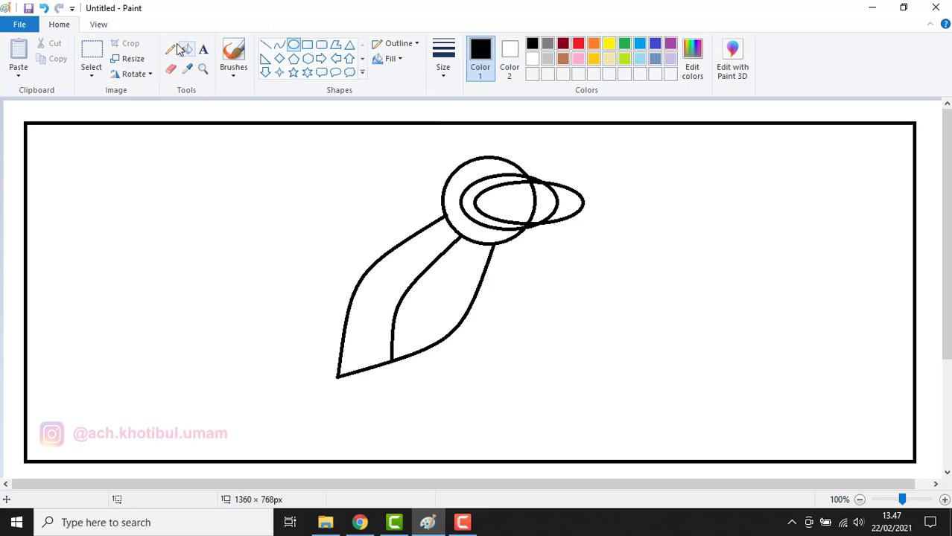
Erase the parts of both ovals outside the head circle using the largest eraser size.
click(171, 68)
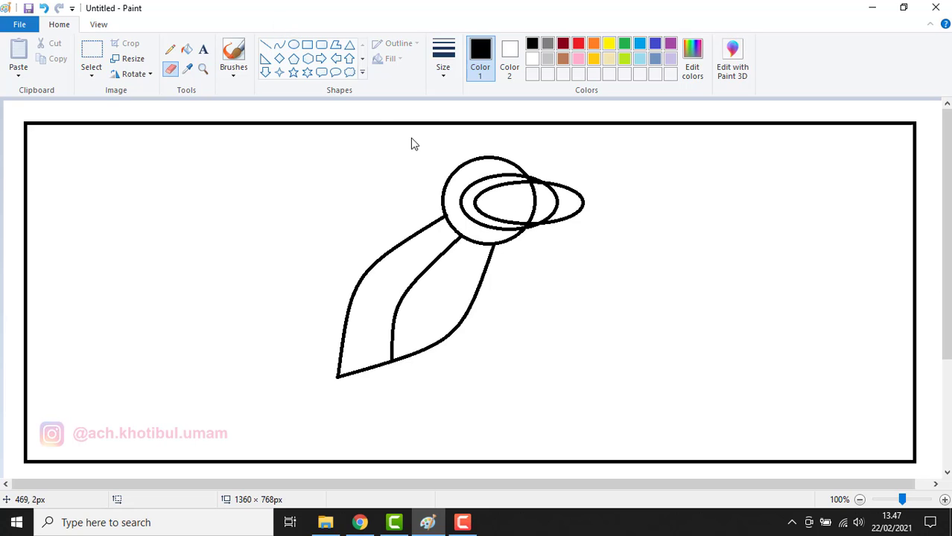
click(444, 60)
click(452, 185)
mouse_move(545, 186)
mouse_down()
mouse_move(550, 225)
mouse_move(553, 185)
mouse_move(561, 207)
mouse_move(553, 229)
mouse_move(547, 223)
mouse_move(567, 217)
mouse_move(562, 187)
mouse_up()
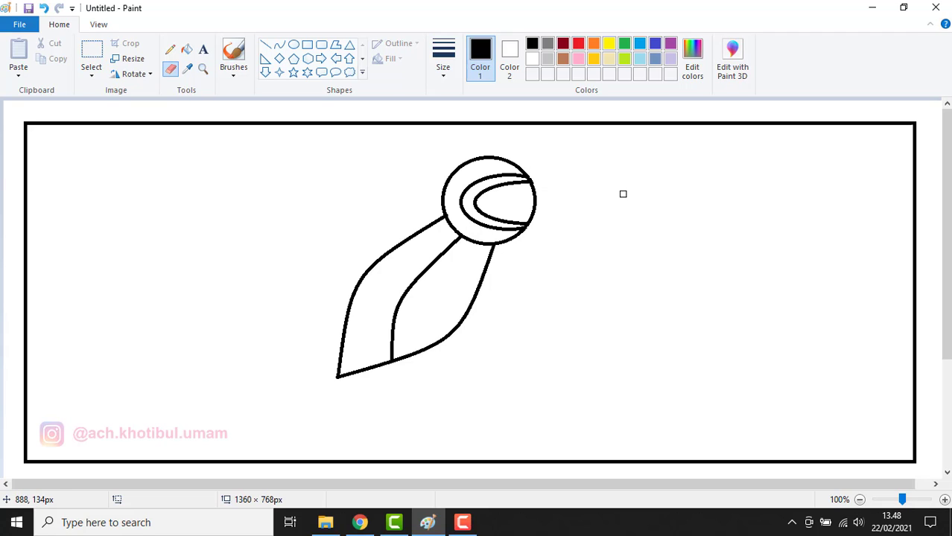
Draw the eye inside the inner arc as two concentric circles with the second line thickness, the inner one about 23 × 24 px.
click(294, 44)
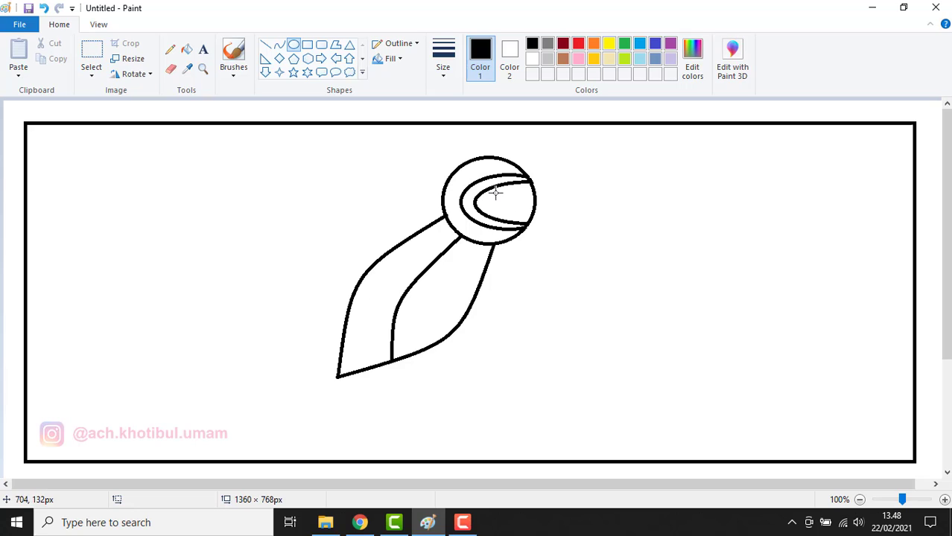
drag(499, 192, 518, 211)
click(443, 56)
click(444, 132)
click(579, 204)
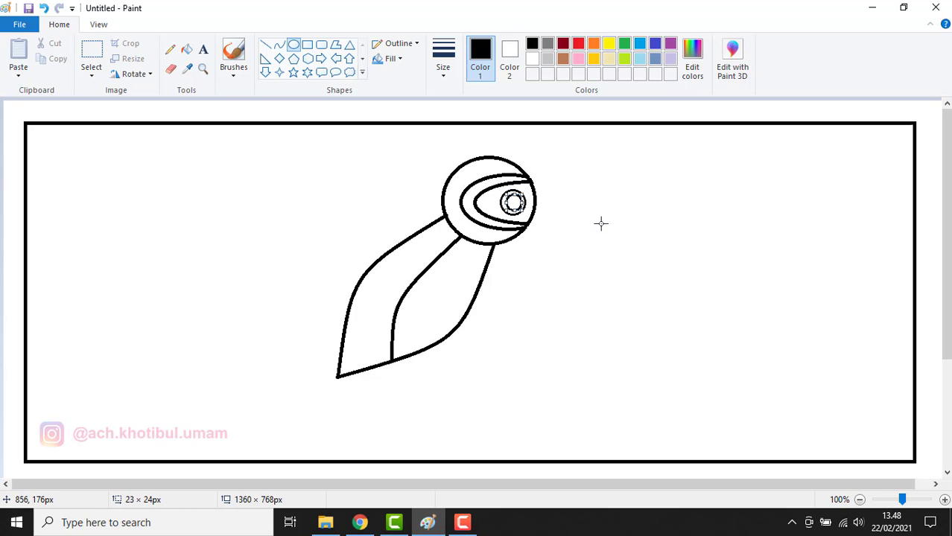
click(601, 223)
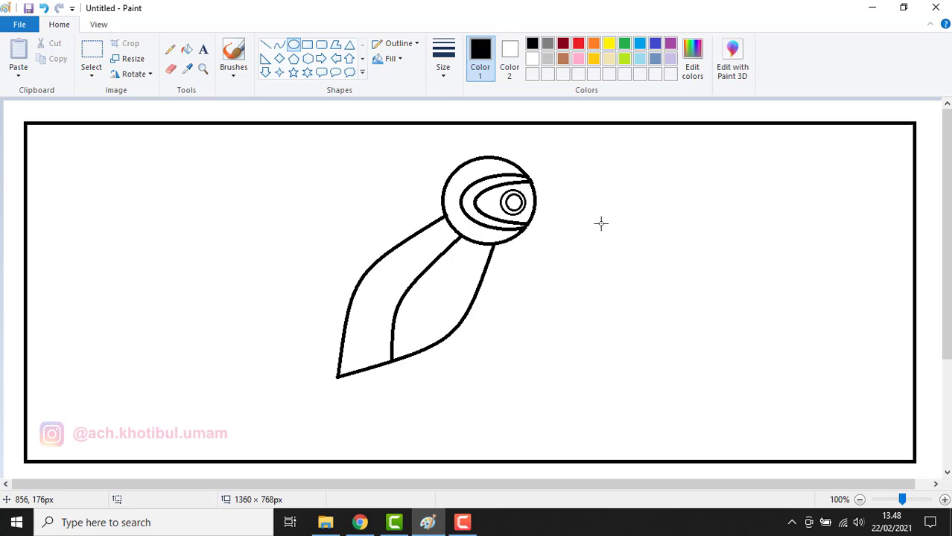
Draw the beak's upper edge as a downward-bending curve about 81 × 26 px from the head's right edge.
click(279, 46)
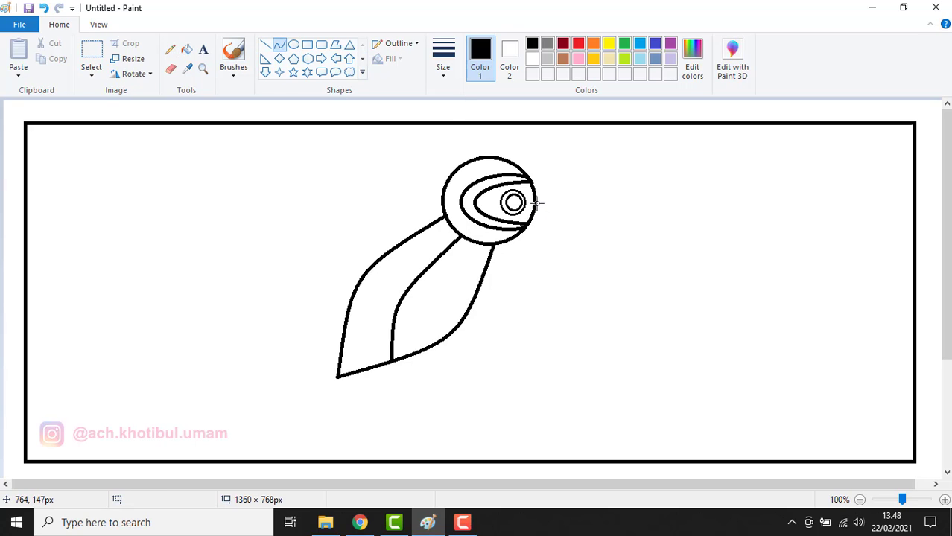
drag(536, 202, 569, 203)
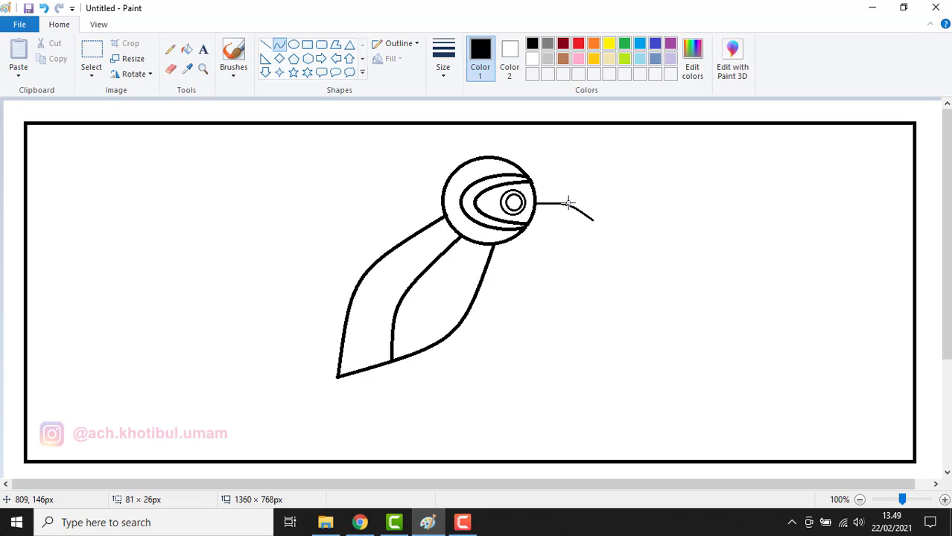
click(265, 44)
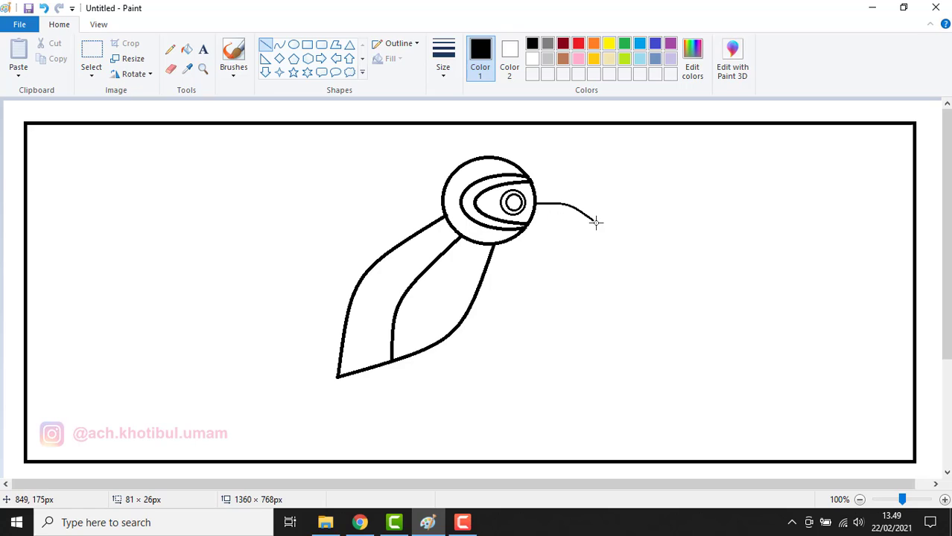
drag(594, 220, 534, 215)
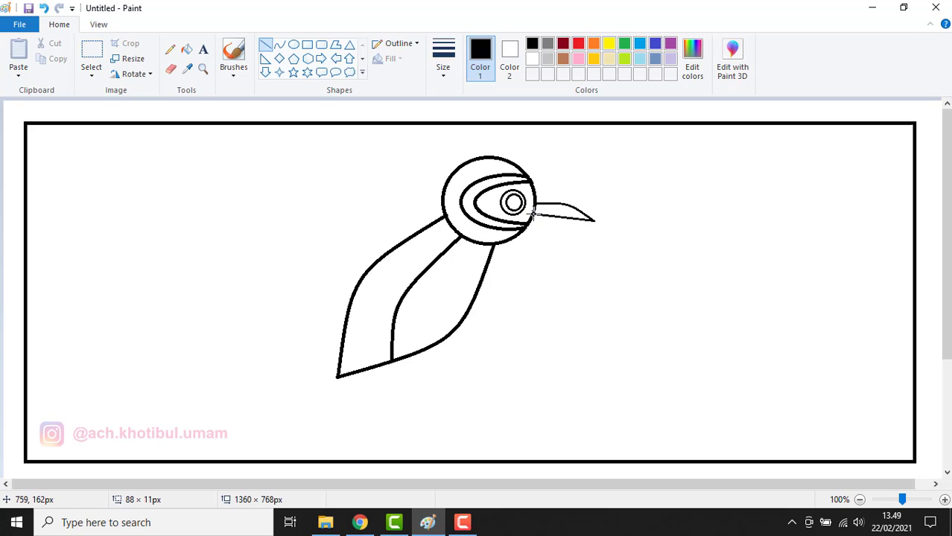
key(ctrl+z)
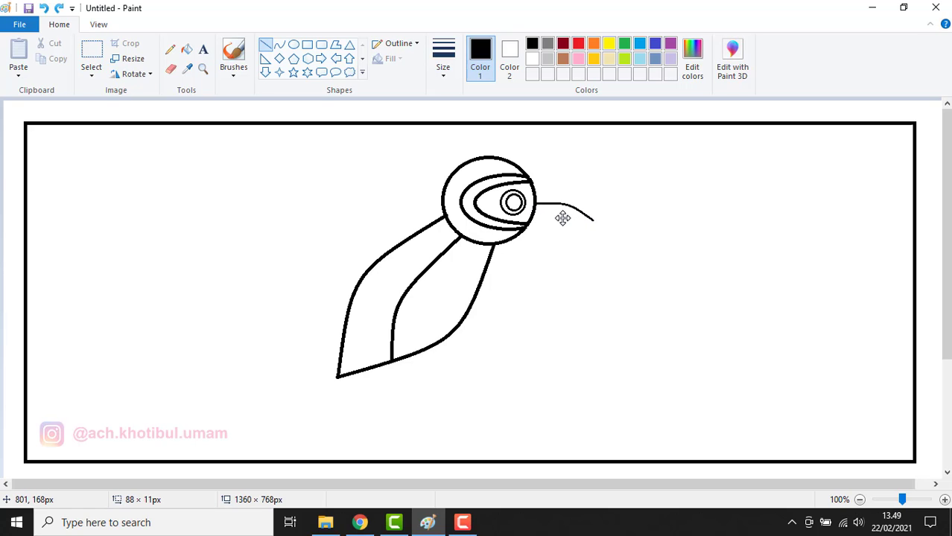
Draw the beak's lower edge as an upward-bowed curve about 86 × 16 px from the beak tip back to the head.
click(279, 47)
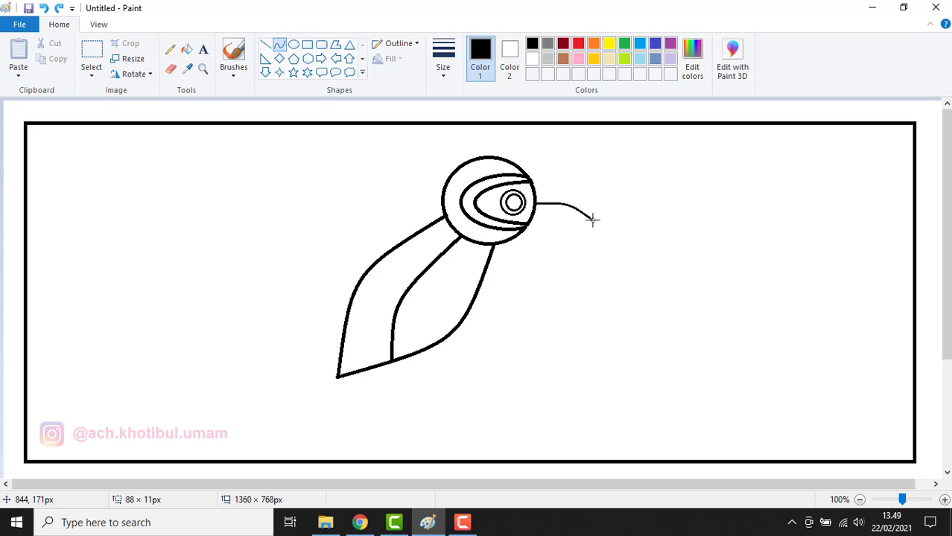
drag(592, 219, 556, 212)
click(556, 211)
click(265, 45)
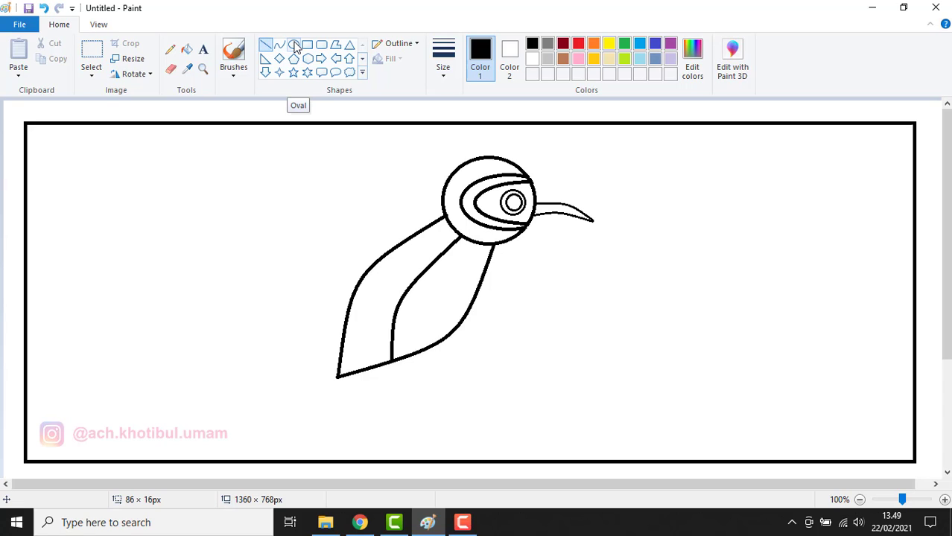
Draw an oval wing about 173 × 114 px with the third line thickness over the body's upper-left edge, and erase the body line inside it.
click(294, 45)
drag(304, 187, 426, 277)
drag(370, 188, 370, 198)
click(443, 59)
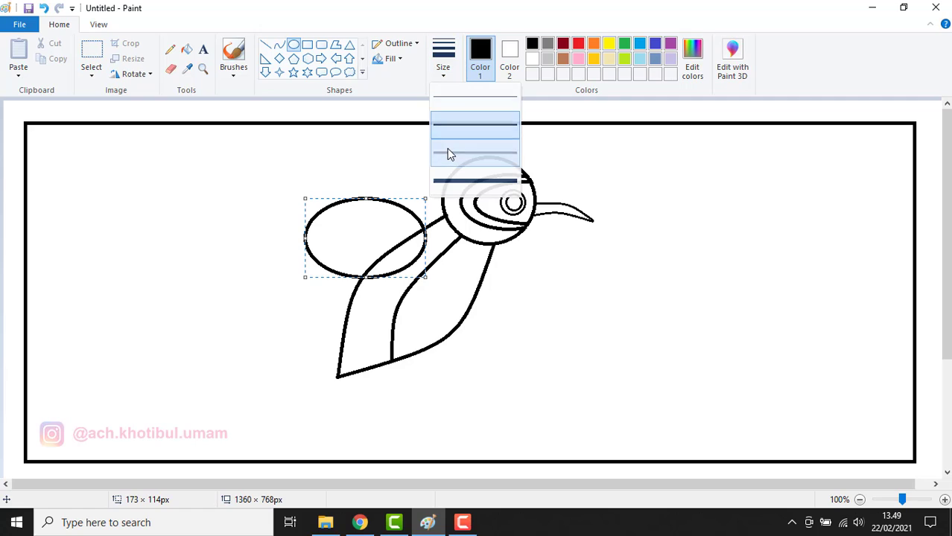
click(450, 155)
click(314, 149)
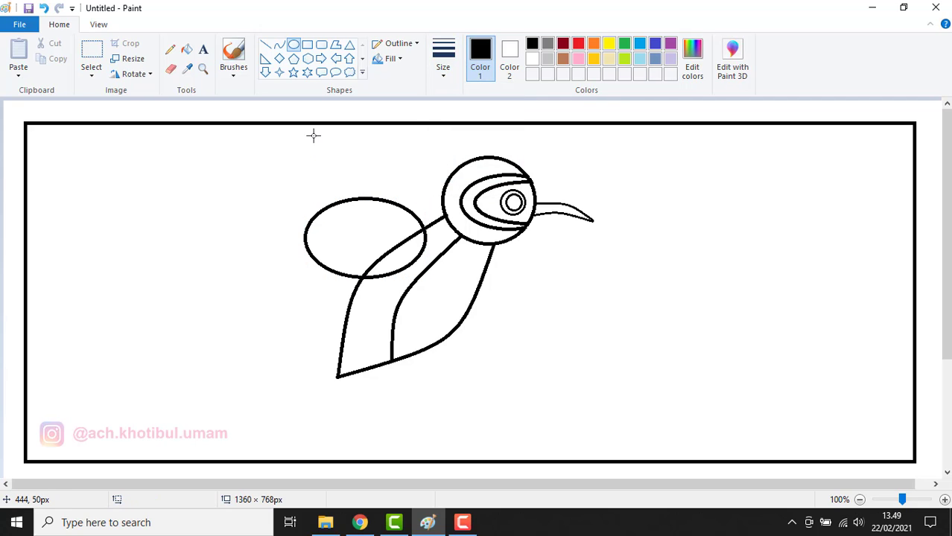
click(170, 68)
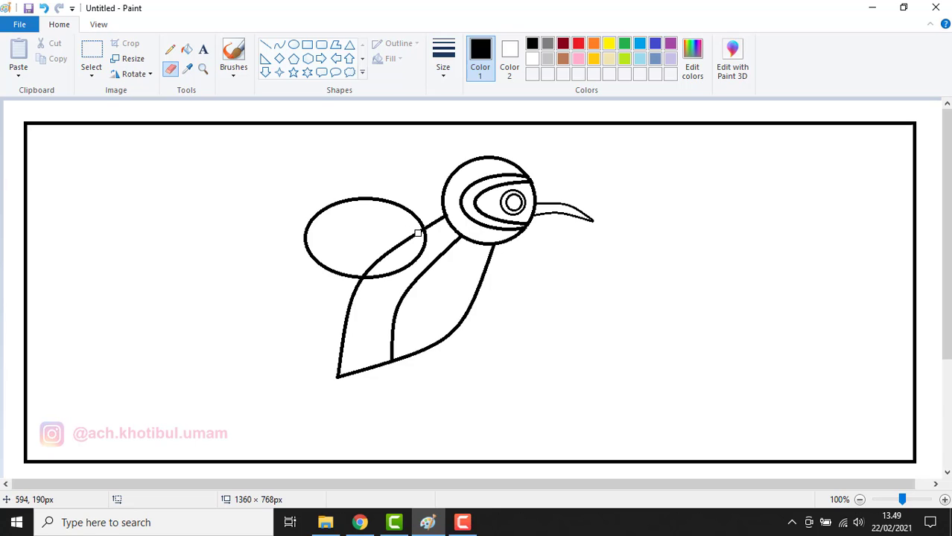
mouse_move(419, 233)
mouse_down()
mouse_move(367, 265)
mouse_move(404, 242)
mouse_move(398, 238)
mouse_up()
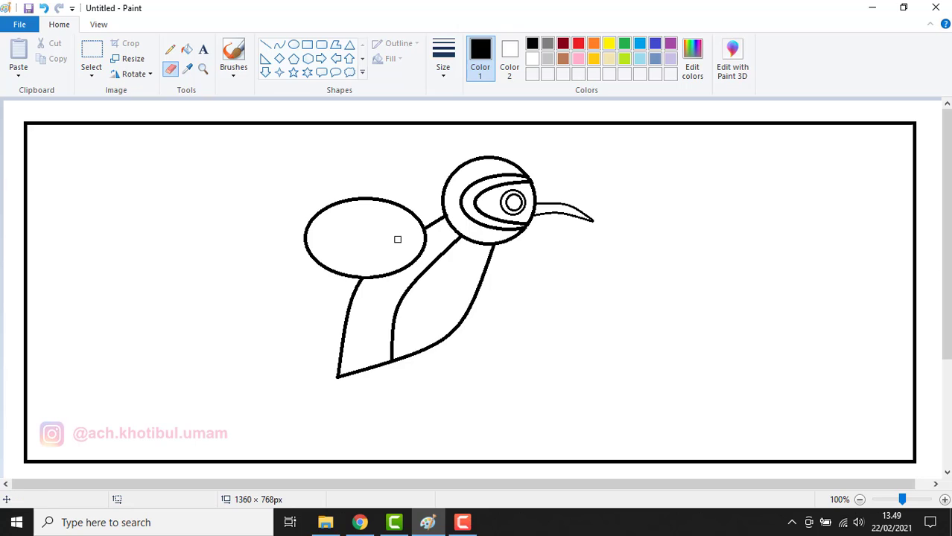
Draw short feather strokes inward from the wing oval's left edge with the Pencil at its thickest size.
click(170, 50)
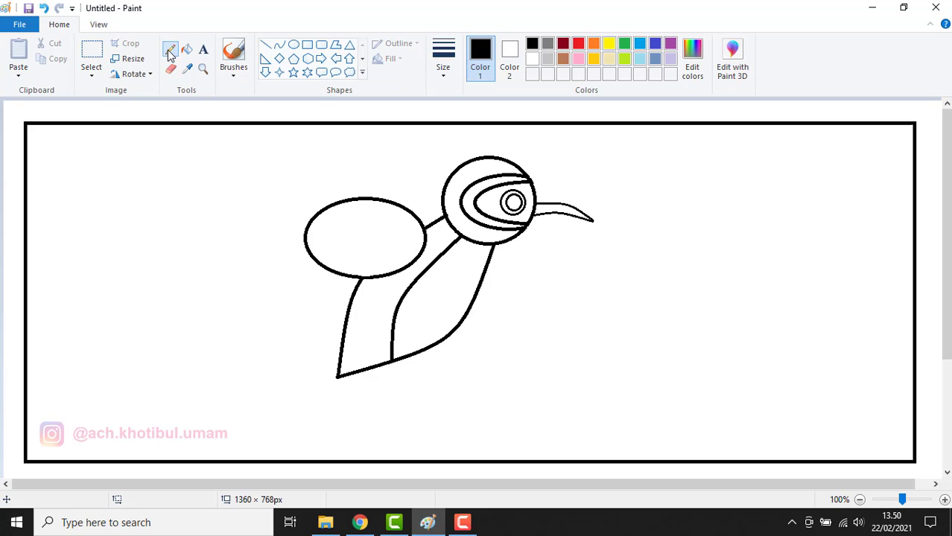
click(443, 56)
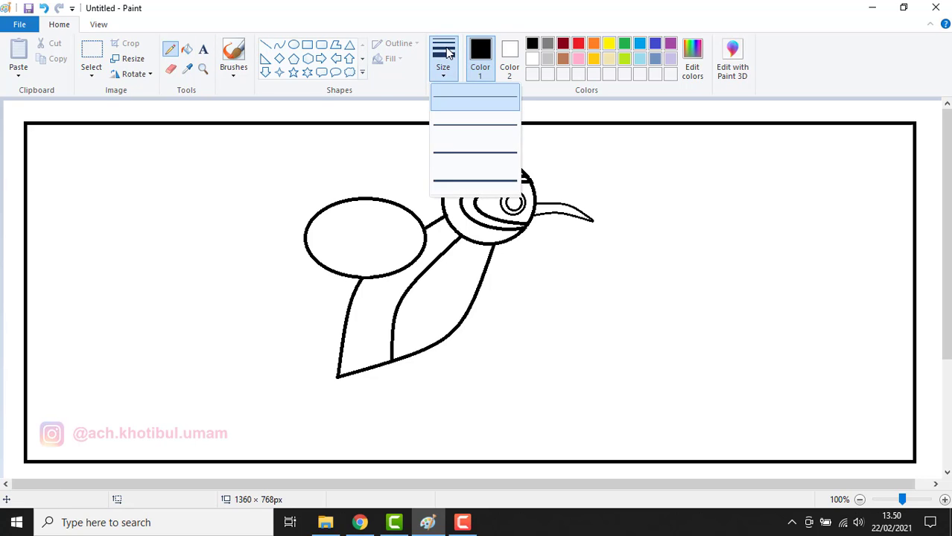
click(447, 186)
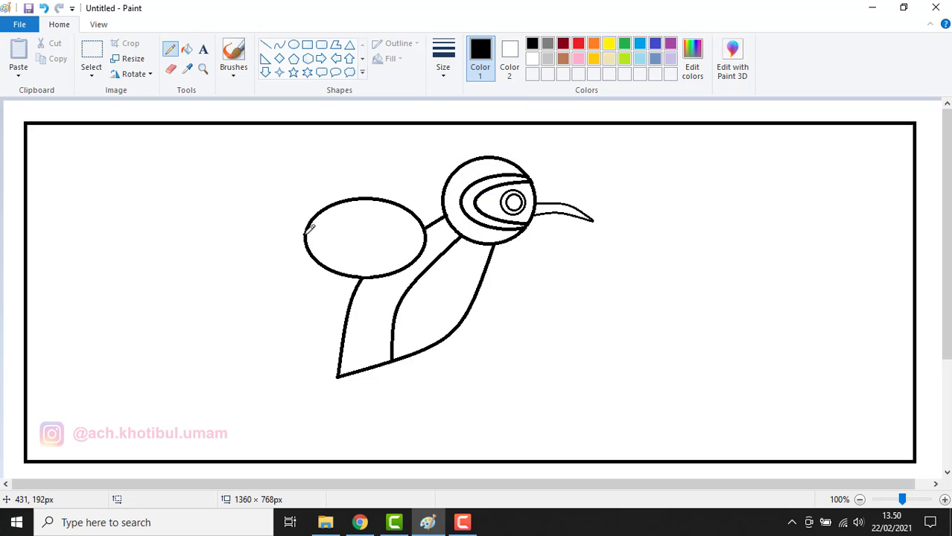
mouse_move(306, 236)
mouse_down()
mouse_move(329, 237)
mouse_move(327, 254)
mouse_up()
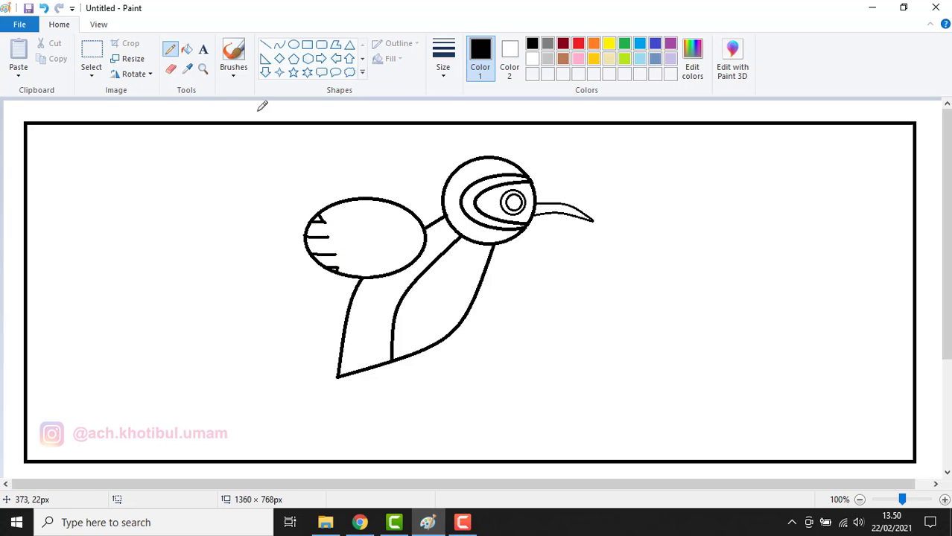
Erase the oval's outline across the uppermost and lowest feather notches of the wing, cleaning up with the smallest eraser size.
click(203, 68)
click(324, 256)
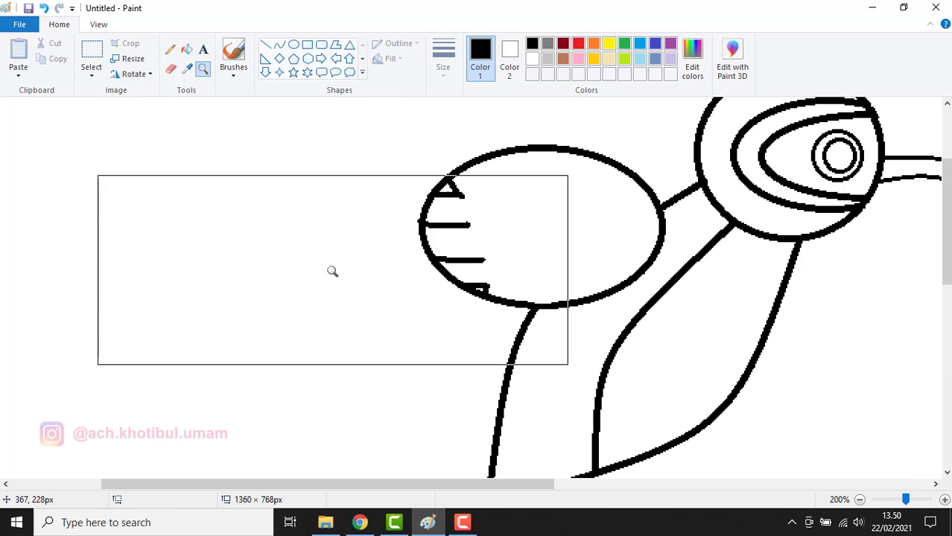
click(476, 291)
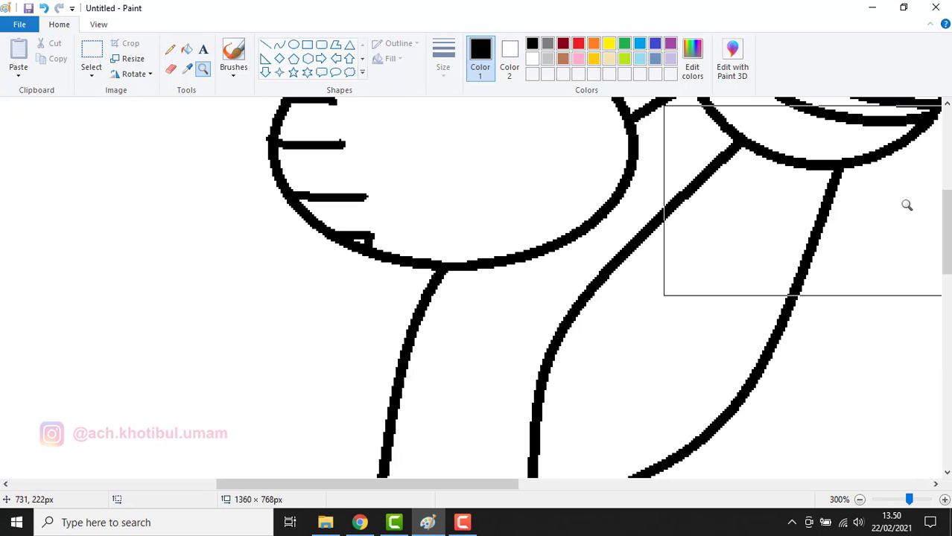
scroll(945, 223, up, 3)
click(170, 69)
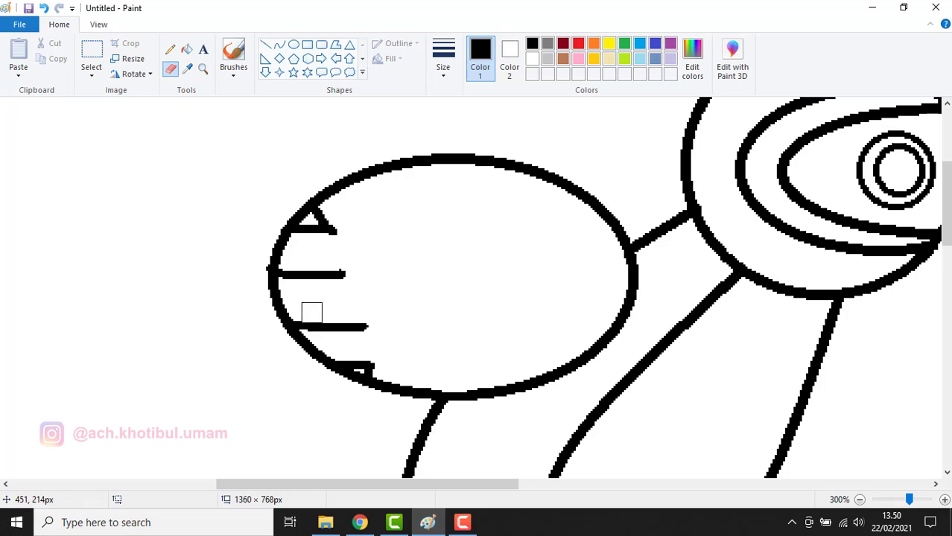
drag(348, 384, 349, 382)
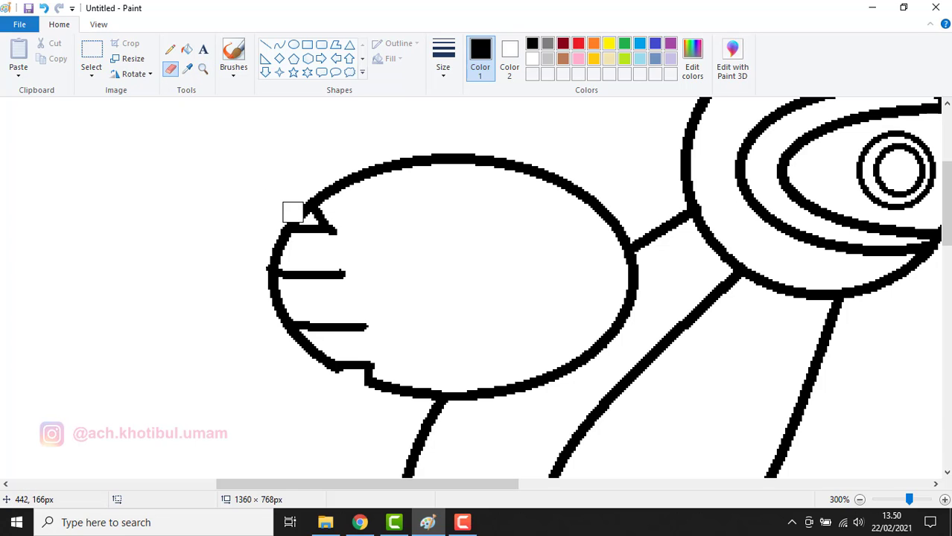
click(443, 60)
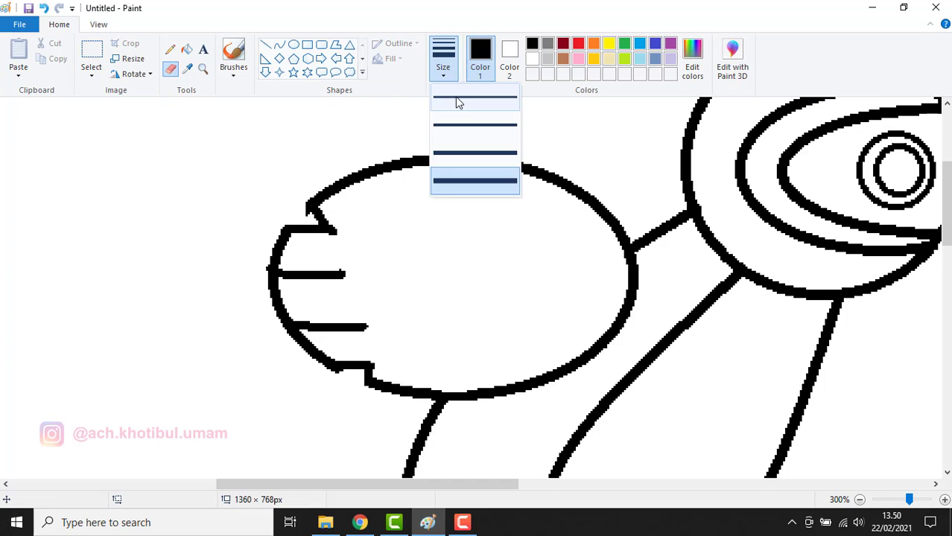
click(474, 100)
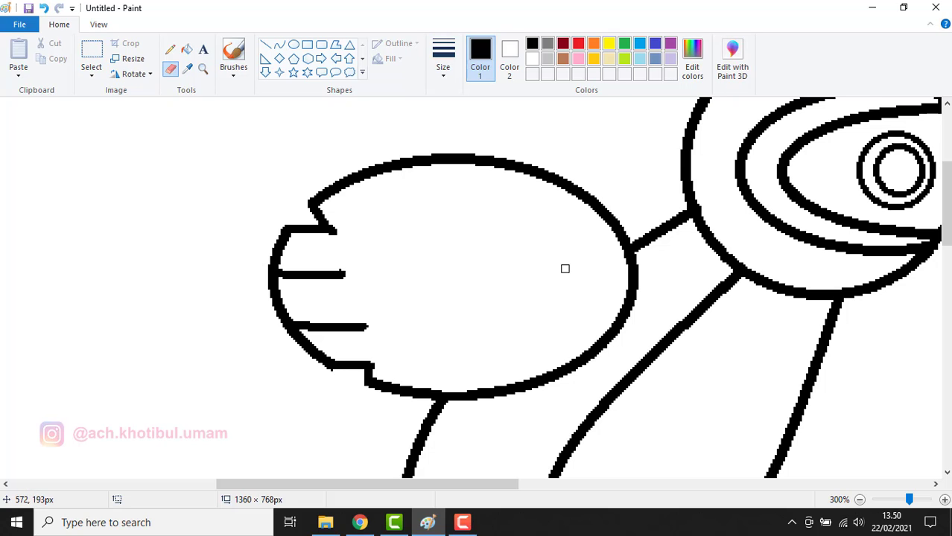
Draw a second feathered wing behind the oval wing with the Pencil at its thickest size, from the neck line to the oval's upper-left edge.
scroll(565, 268, up, 3)
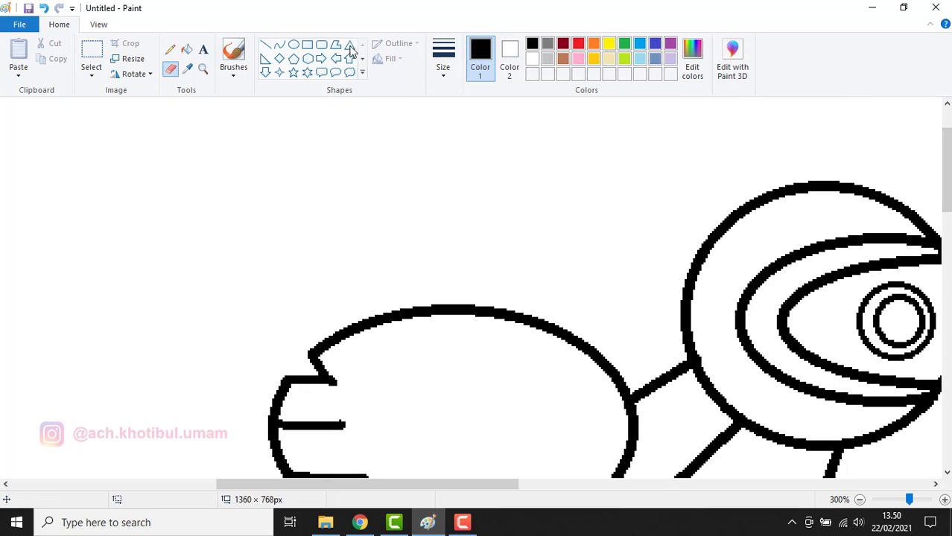
click(170, 49)
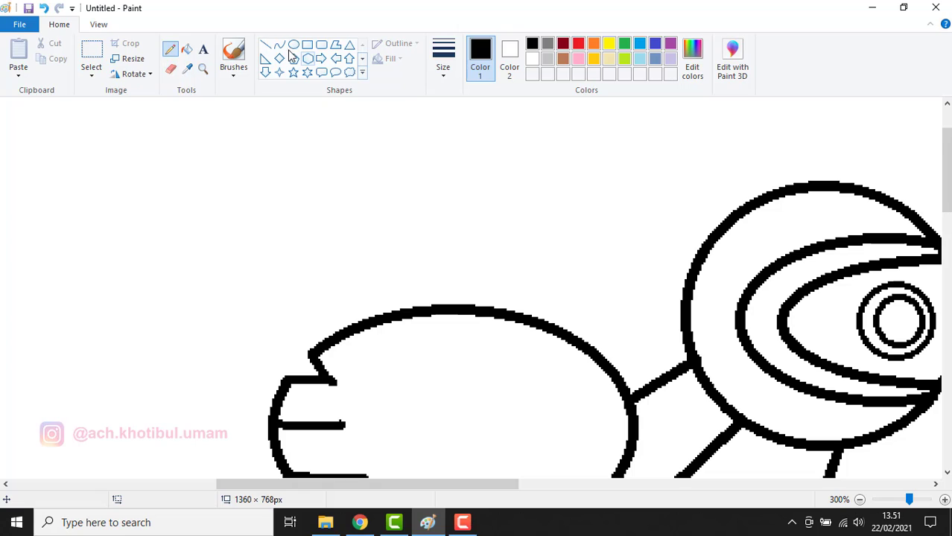
click(443, 66)
click(438, 184)
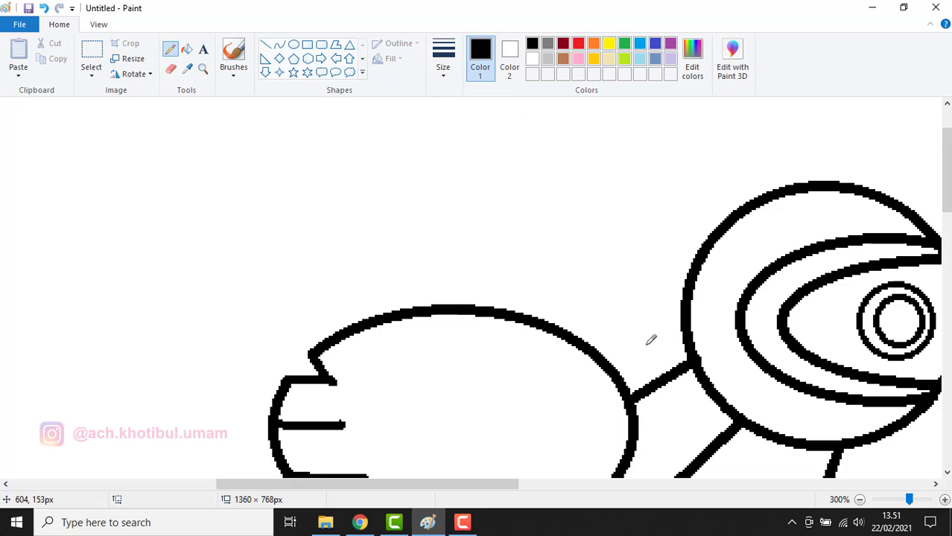
mouse_move(668, 370)
mouse_down()
mouse_move(581, 295)
mouse_move(477, 247)
mouse_move(409, 245)
mouse_move(401, 267)
mouse_move(418, 281)
mouse_move(376, 277)
mouse_move(321, 321)
mouse_move(332, 334)
mouse_move(355, 304)
mouse_move(450, 292)
mouse_up()
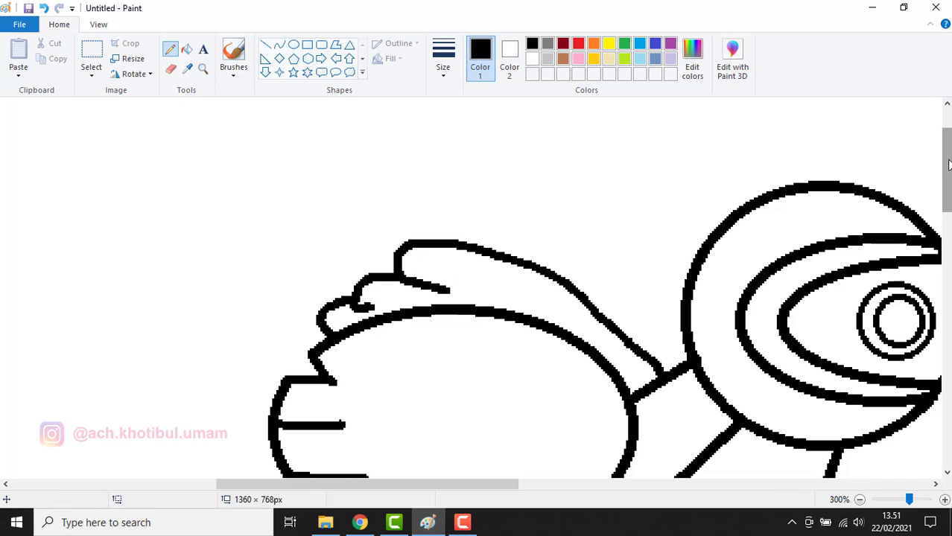
Draw three stacked, rounded tail feathers extending left from the body's lower-left corner with the Pencil.
drag(946, 171, 946, 284)
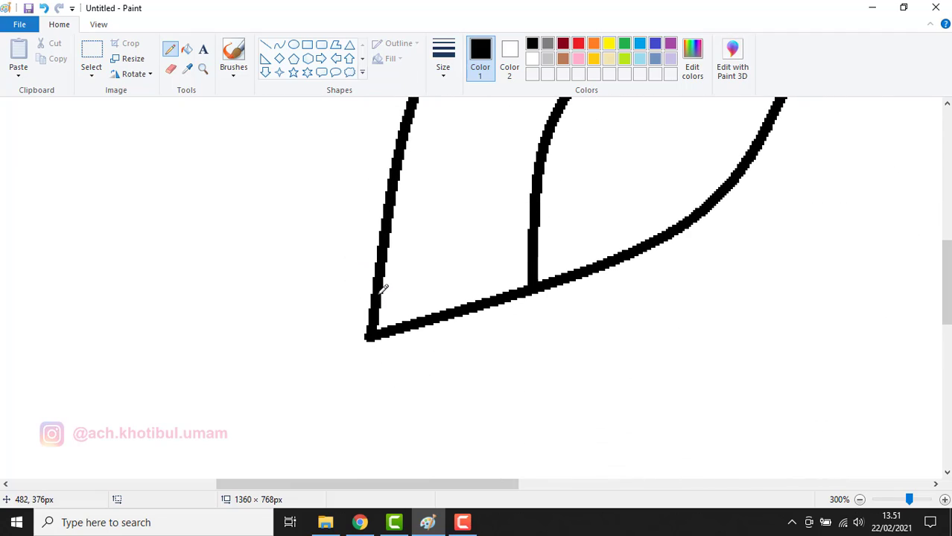
mouse_move(372, 288)
mouse_down()
mouse_move(276, 304)
mouse_move(224, 330)
mouse_move(231, 341)
mouse_move(373, 330)
mouse_up()
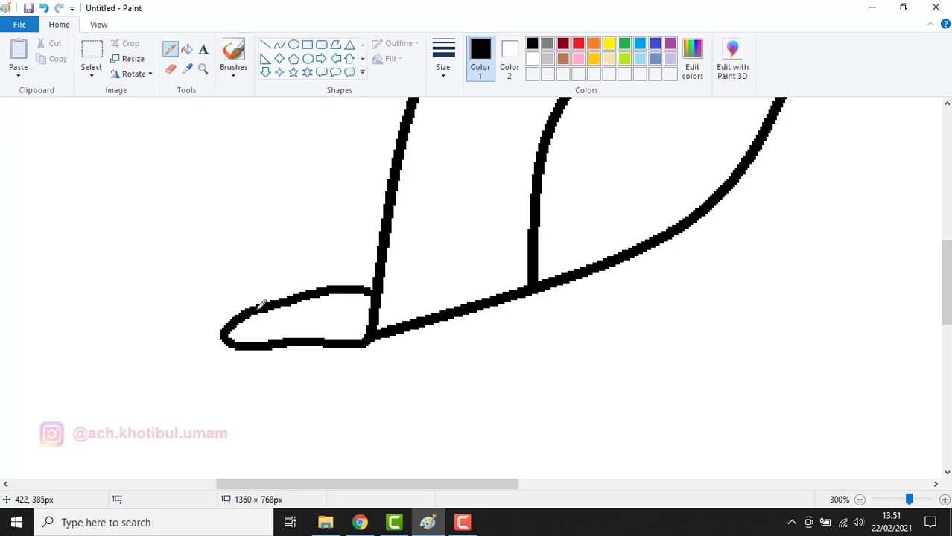
mouse_move(263, 303)
mouse_down()
mouse_move(233, 307)
mouse_move(213, 291)
mouse_move(253, 270)
mouse_move(379, 277)
mouse_up()
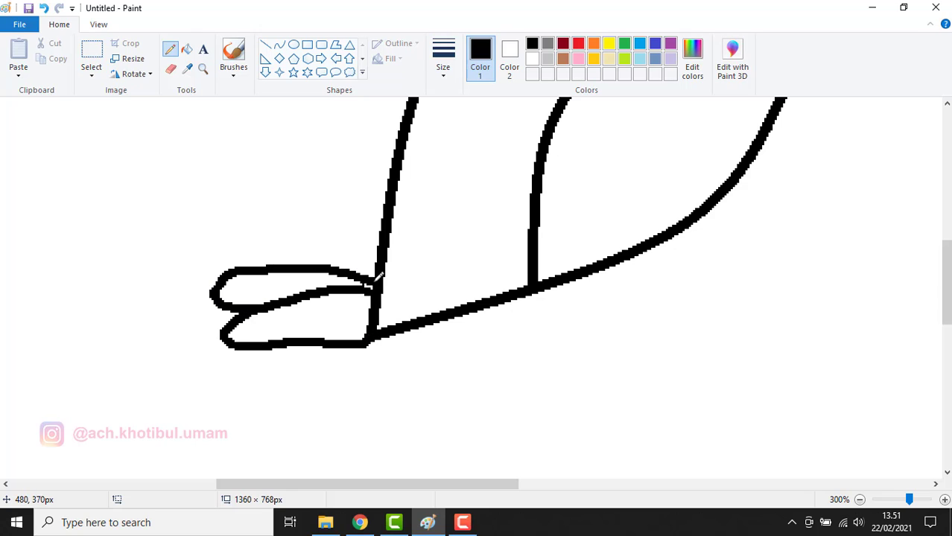
mouse_move(233, 269)
mouse_down()
mouse_move(190, 268)
mouse_move(218, 244)
mouse_move(263, 237)
mouse_move(380, 262)
mouse_up()
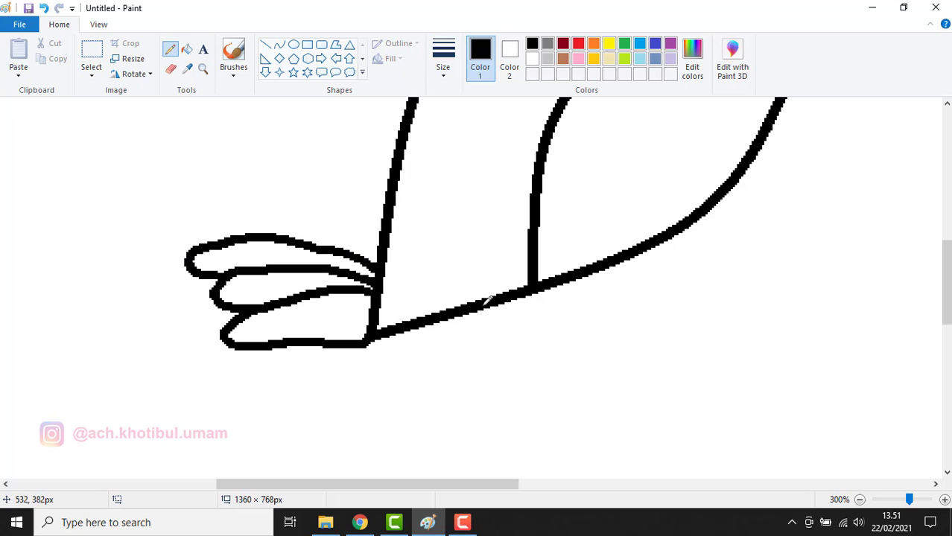
Draw two short legs with toed feet below the body's lower edge, making the right foot smaller.
drag(463, 312, 483, 361)
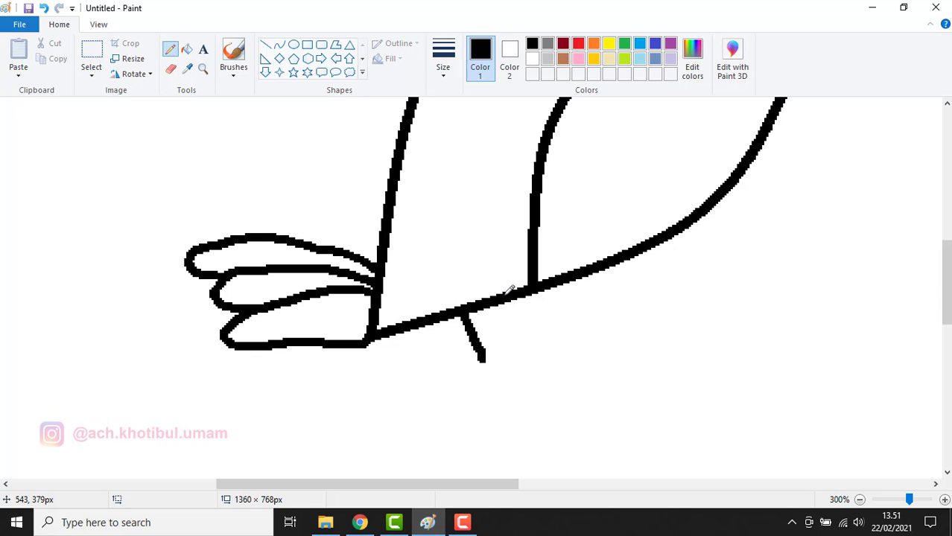
mouse_move(495, 301)
mouse_down()
mouse_move(492, 366)
mouse_move(440, 372)
mouse_move(460, 386)
mouse_move(489, 385)
mouse_move(544, 353)
mouse_move(560, 362)
mouse_move(551, 374)
mouse_move(483, 385)
mouse_move(525, 412)
mouse_move(514, 378)
mouse_move(543, 400)
mouse_move(583, 403)
mouse_move(551, 367)
mouse_up()
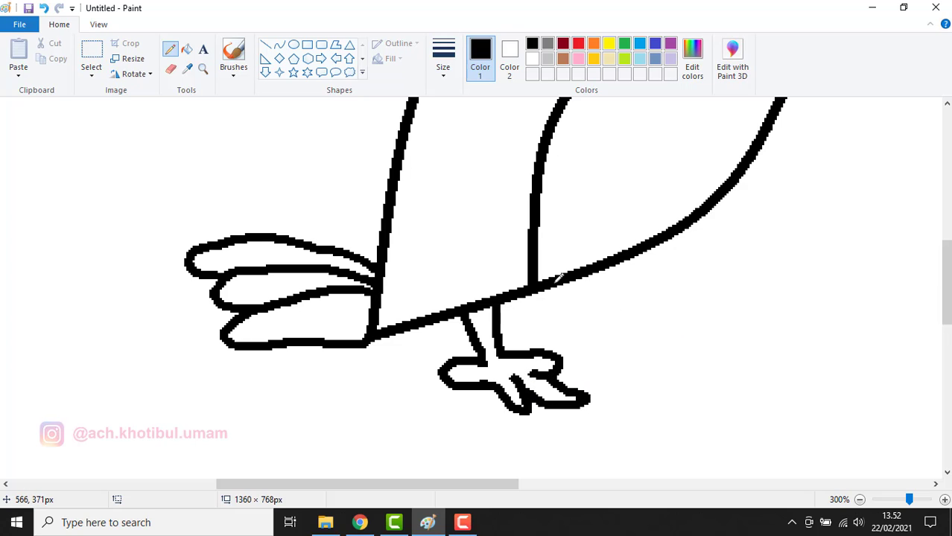
drag(572, 277, 592, 310)
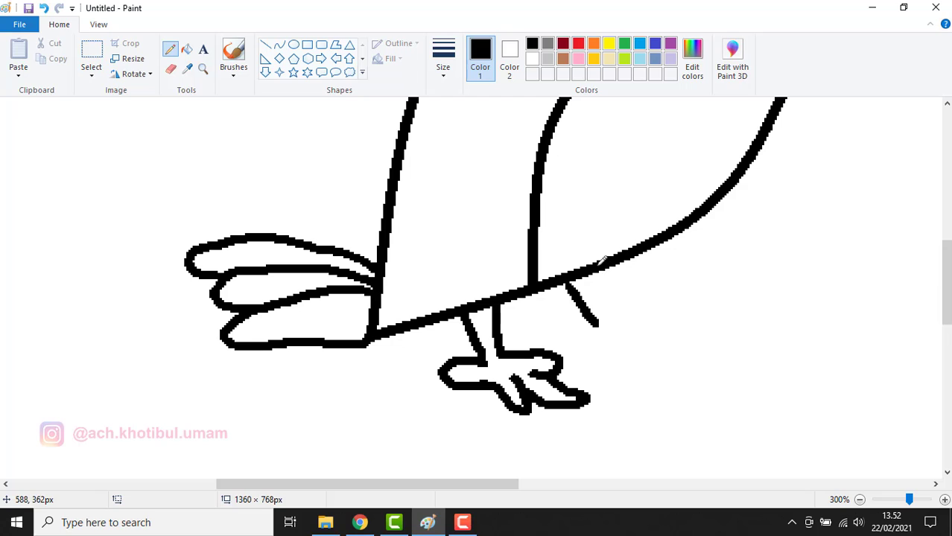
drag(596, 272, 612, 322)
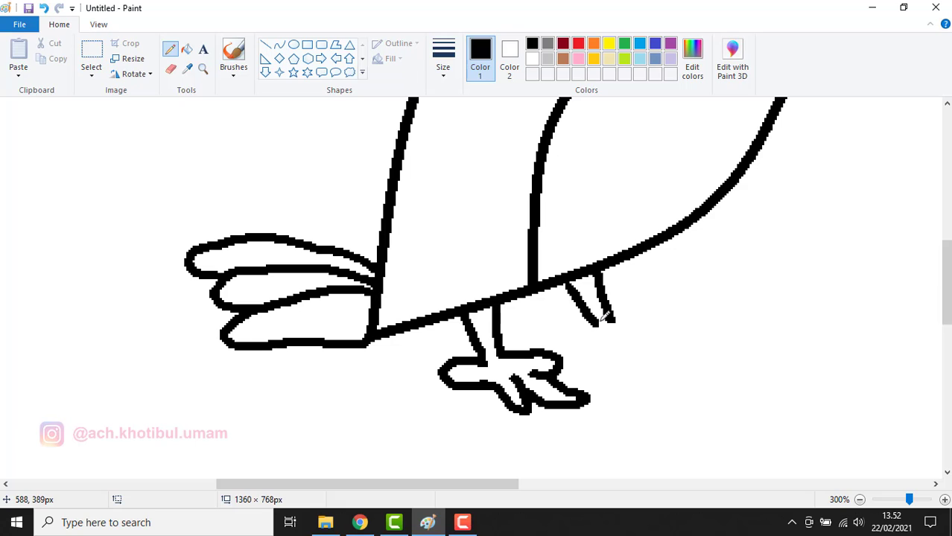
mouse_move(584, 323)
mouse_down()
mouse_move(625, 310)
mouse_move(644, 307)
mouse_move(640, 323)
mouse_move(592, 342)
mouse_move(623, 357)
mouse_move(617, 331)
mouse_move(646, 320)
mouse_move(651, 345)
mouse_up()
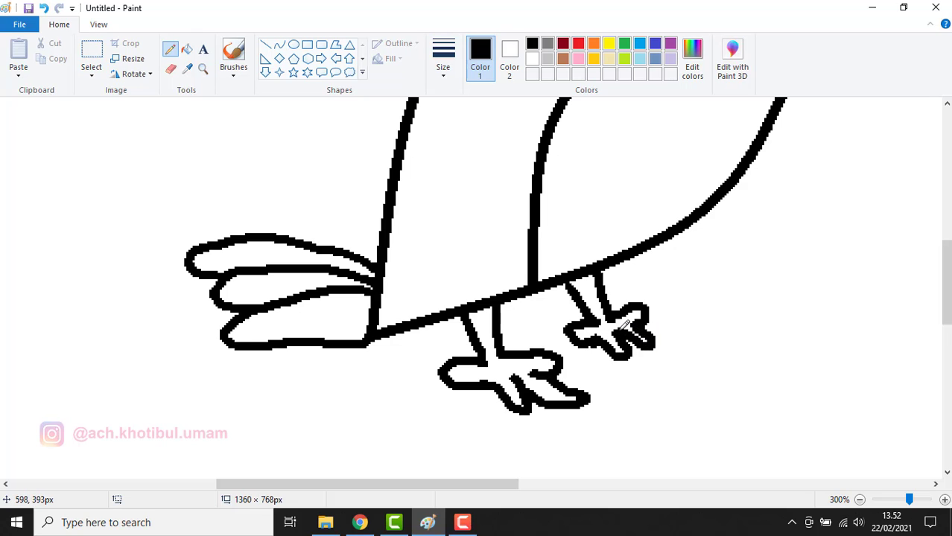
Draw a right-bowed curve about 29 × 106 px across the wing's left part with the third line thickness.
click(203, 69)
right_click(370, 170)
right_click(370, 170)
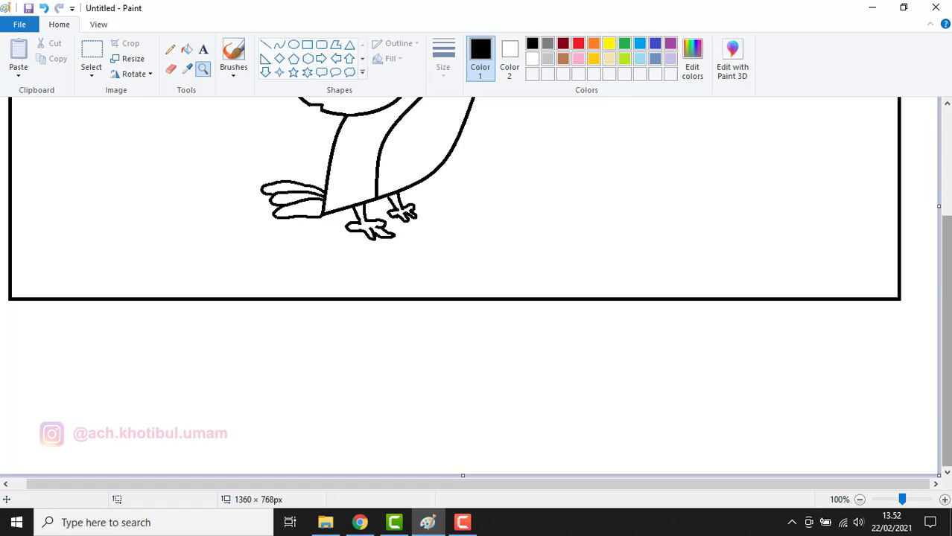
scroll(417, 157, up, 3)
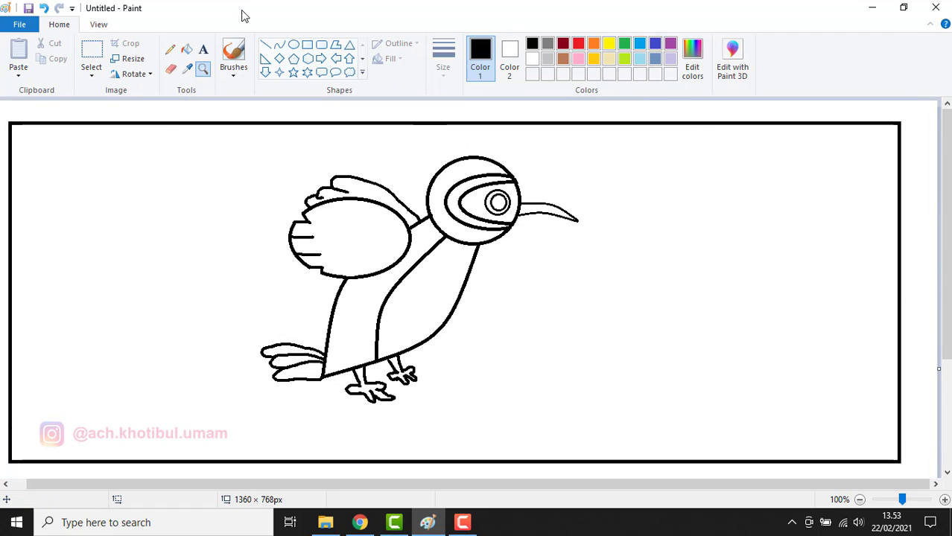
click(279, 45)
click(455, 63)
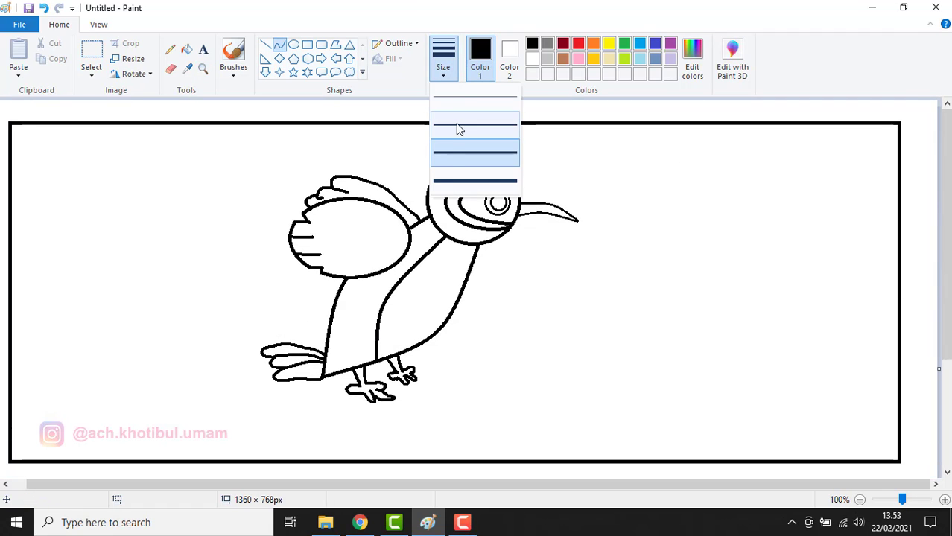
click(447, 160)
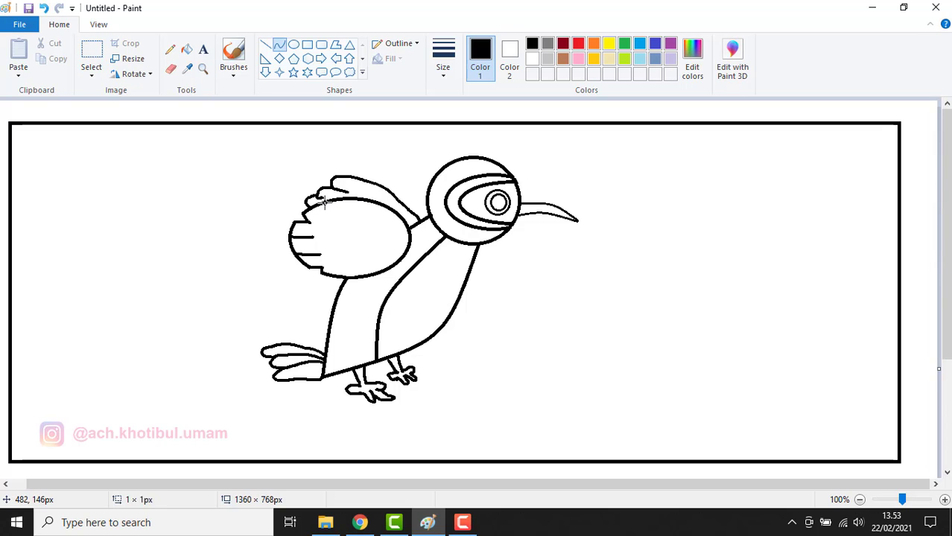
drag(324, 202, 347, 237)
Draw a second right-bowed curve about 26 × 113 px beside the first wing curve with the second line thickness.
click(266, 47)
click(278, 45)
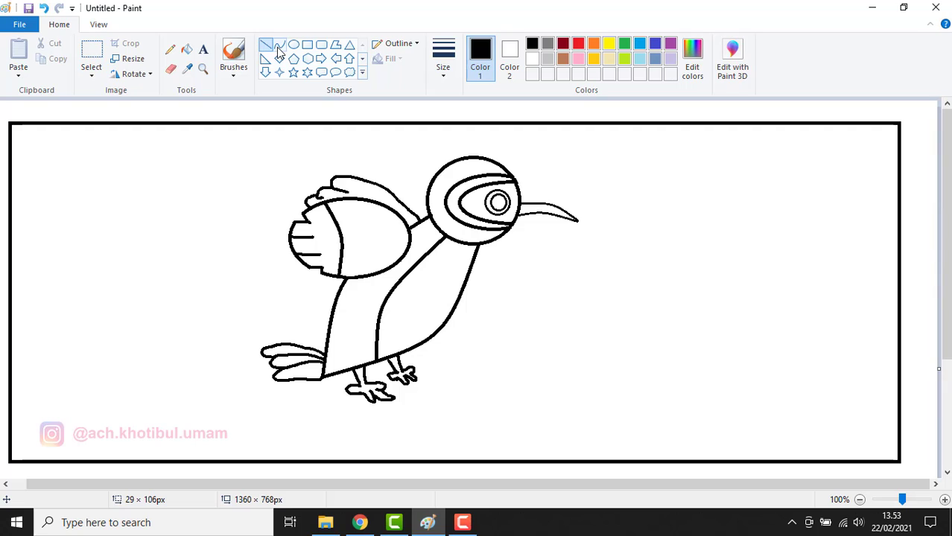
click(443, 63)
click(443, 121)
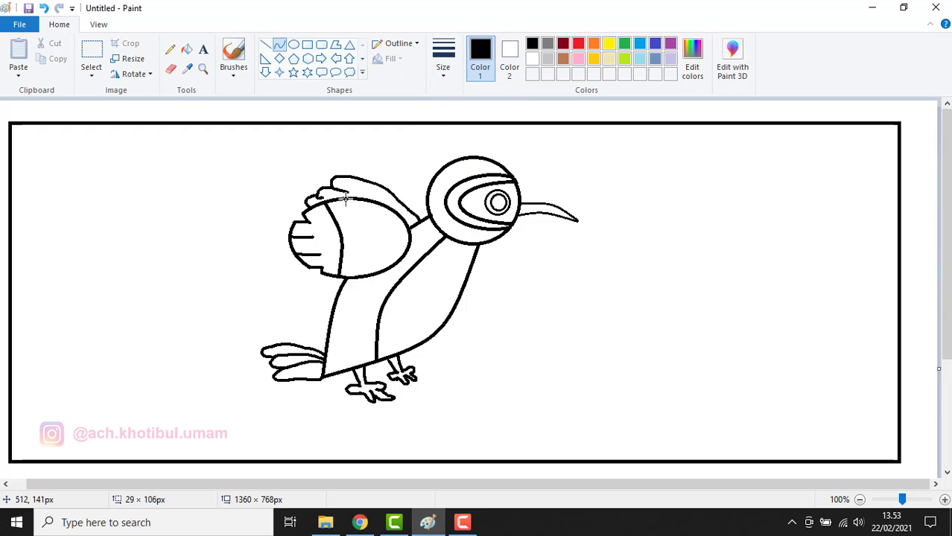
drag(345, 199, 355, 276)
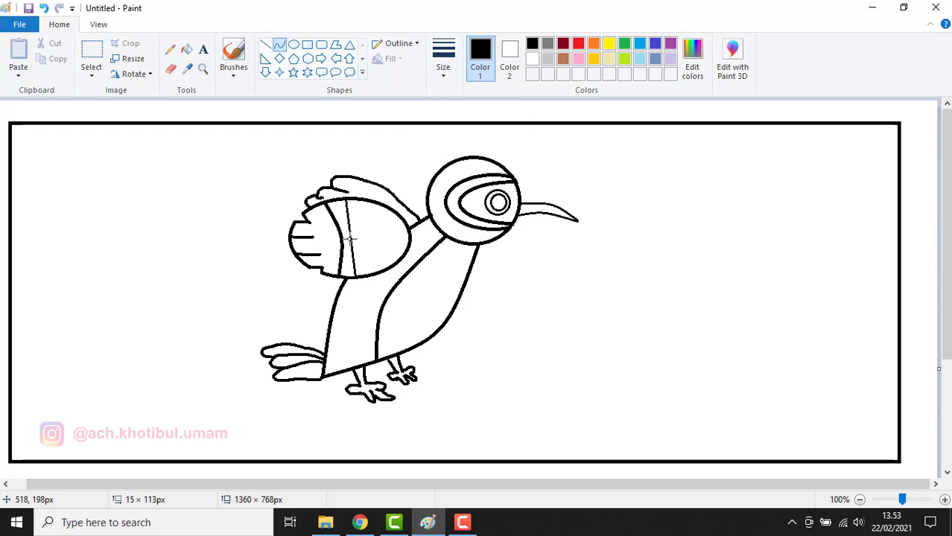
drag(351, 239, 362, 231)
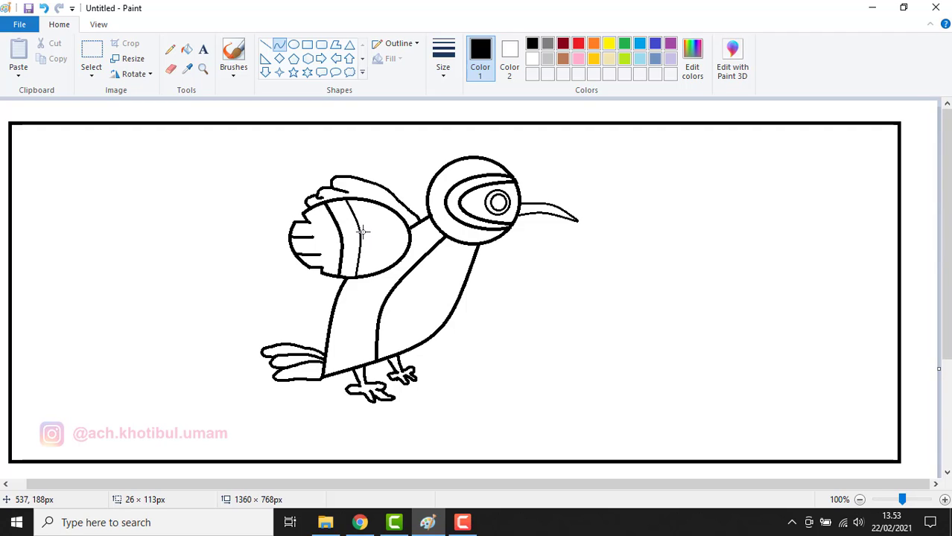
Fill the belly, the wing's two outer sections and the lowest tail feather with gold.
click(186, 49)
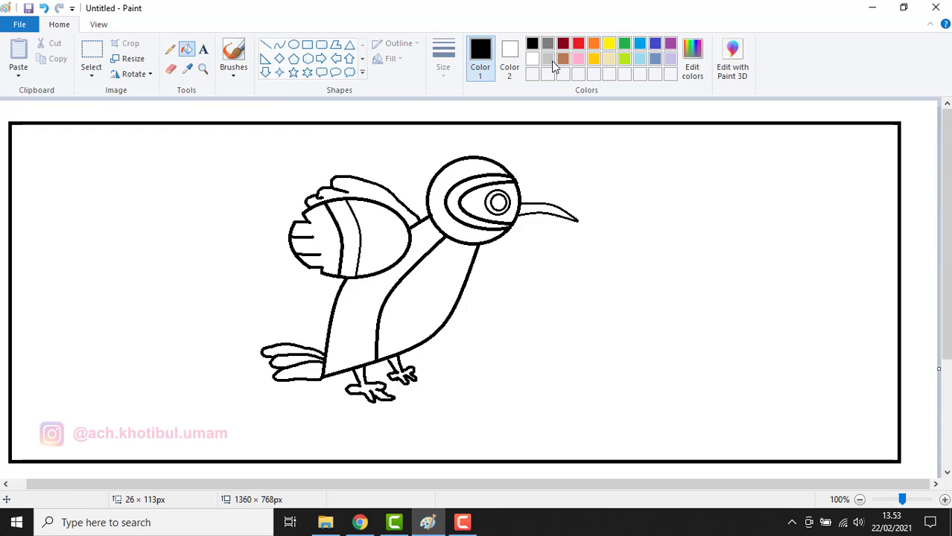
click(446, 274)
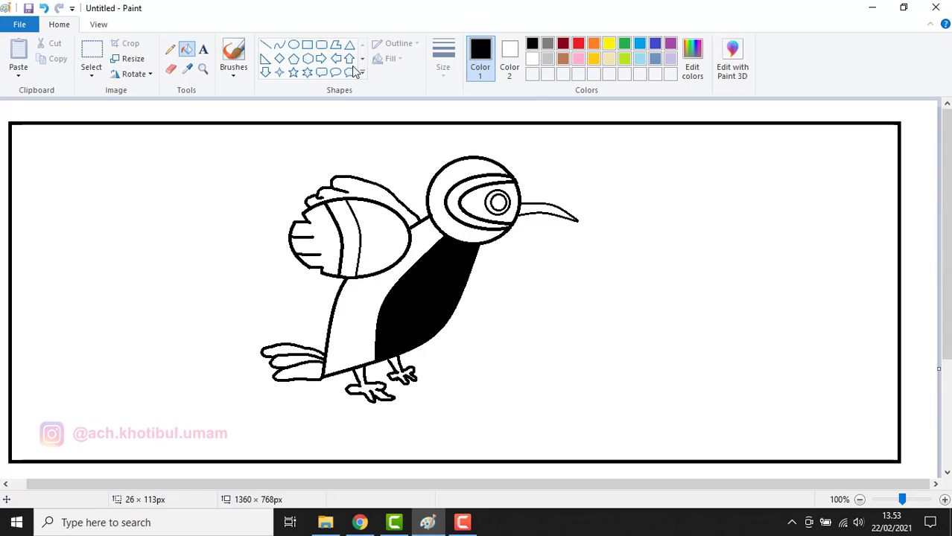
key(ctrl+z)
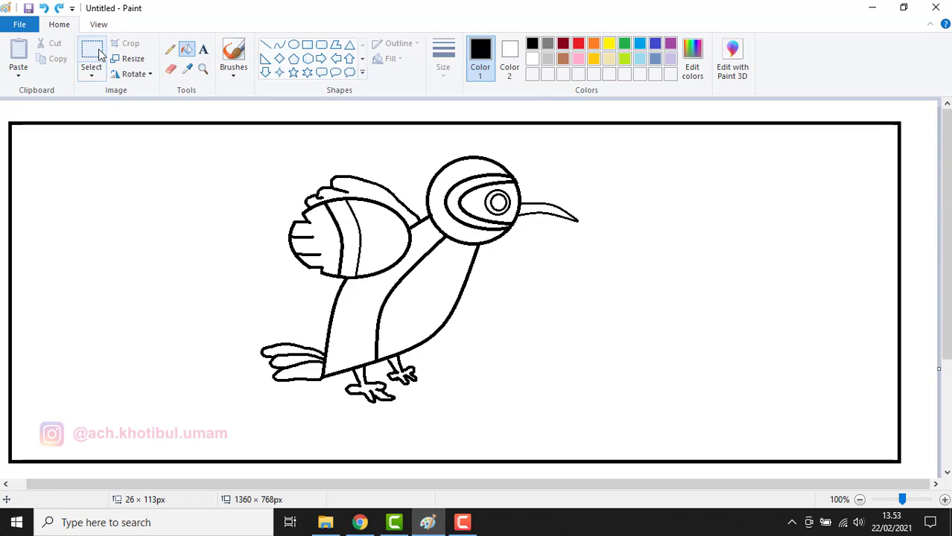
click(595, 59)
click(444, 262)
click(377, 222)
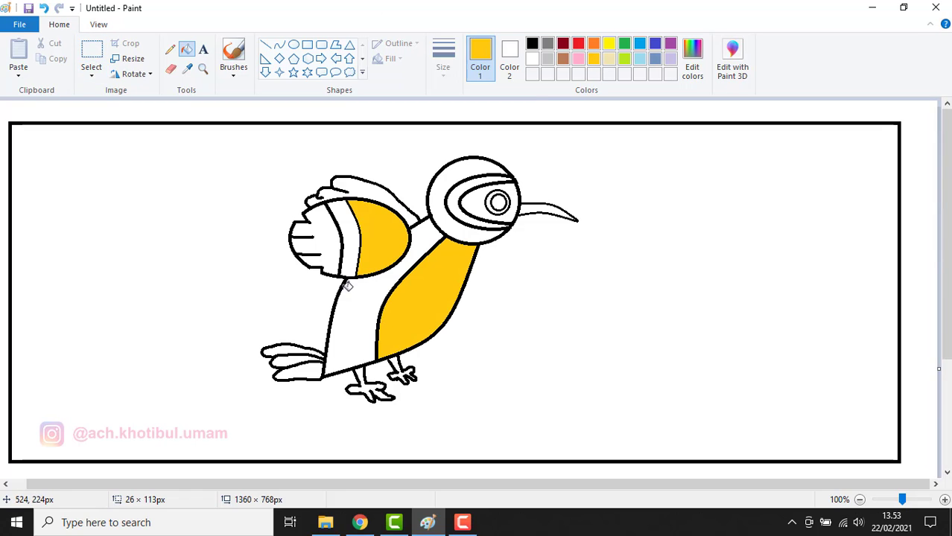
click(307, 366)
click(328, 224)
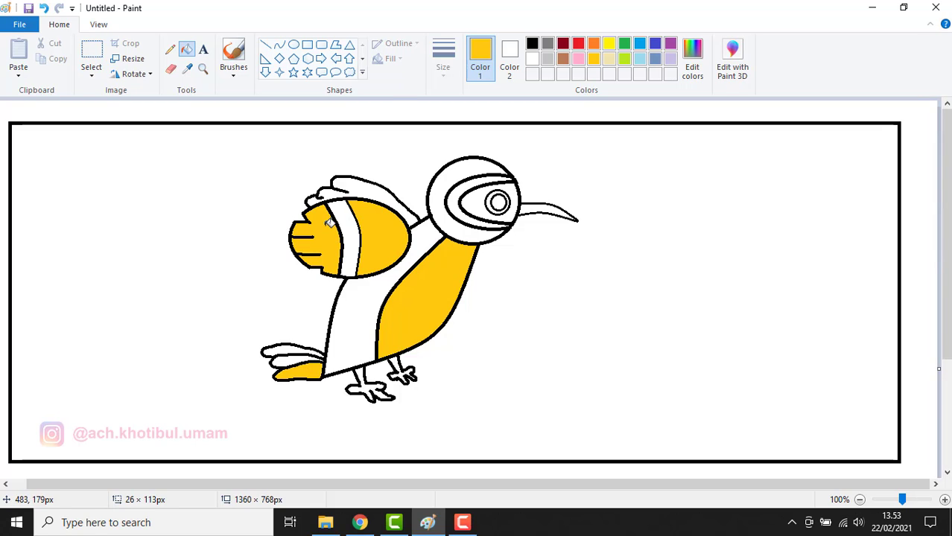
Fill the bird's back, the outer part of the head and the middle tail feather with lime green.
click(624, 59)
click(422, 235)
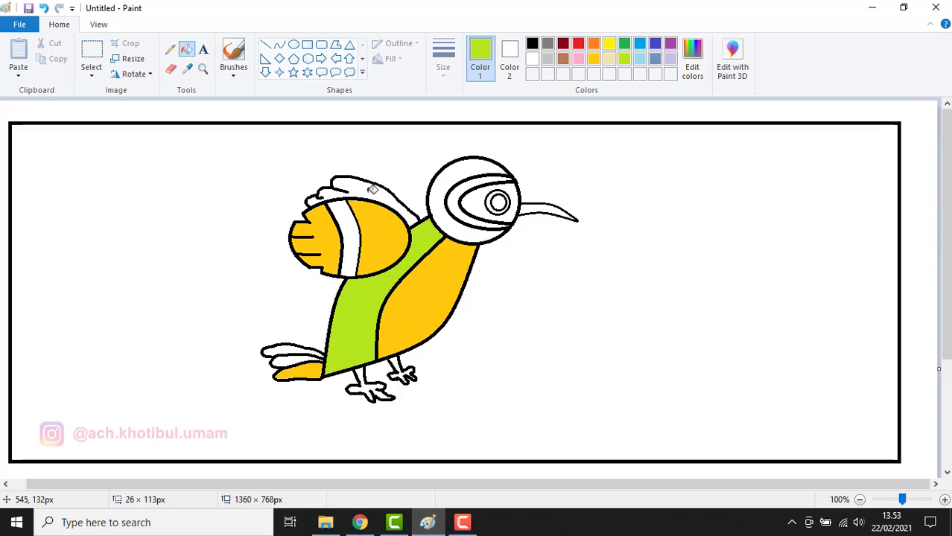
click(454, 176)
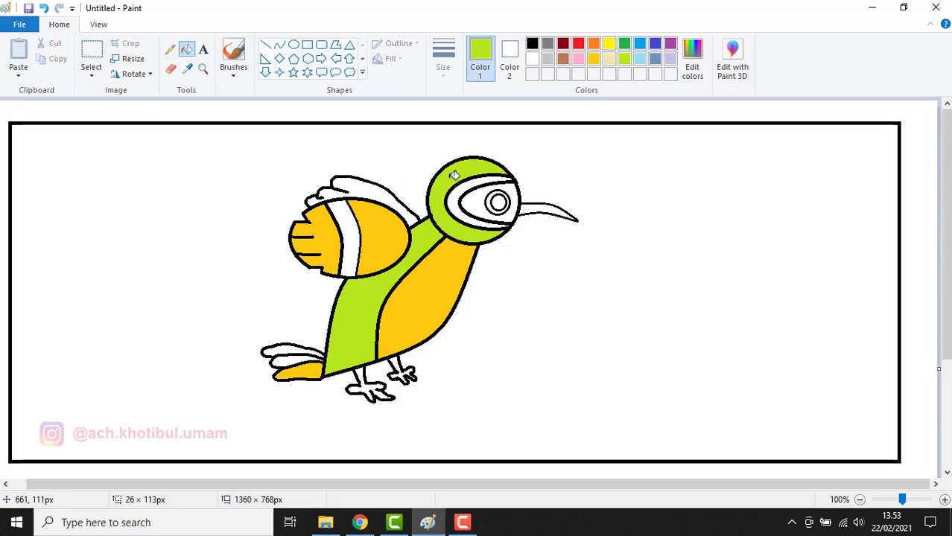
click(291, 359)
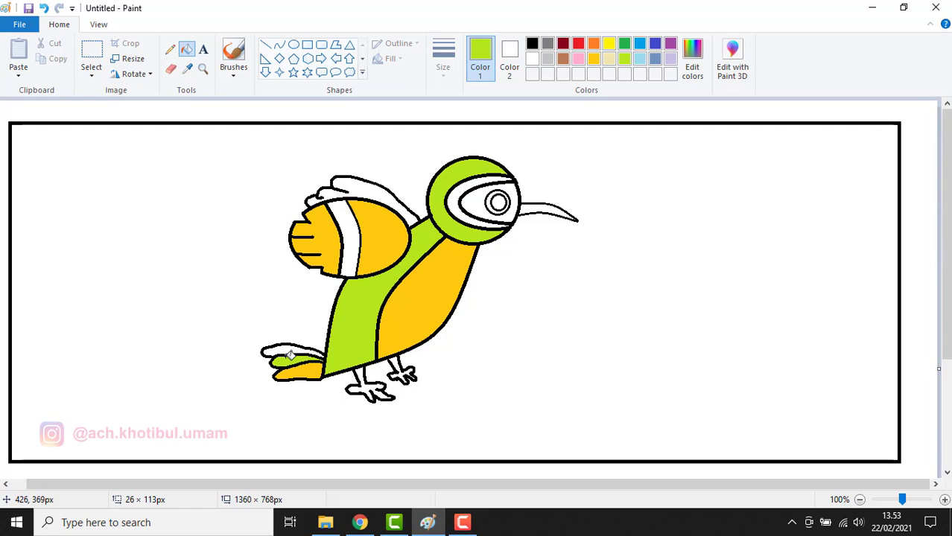
Fill the feathers above the wing and the top tail feather with yellow, and the wing's middle band with green.
click(609, 43)
click(378, 190)
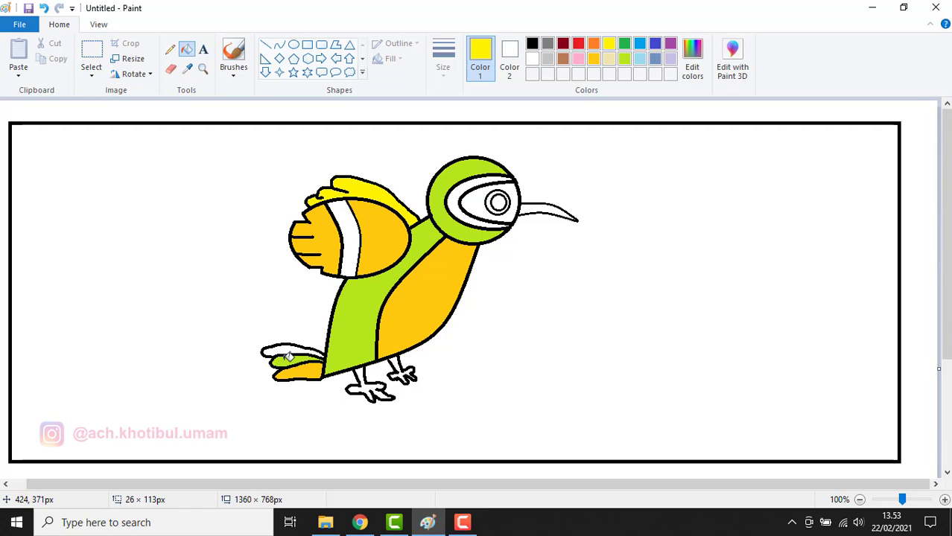
click(289, 350)
click(624, 43)
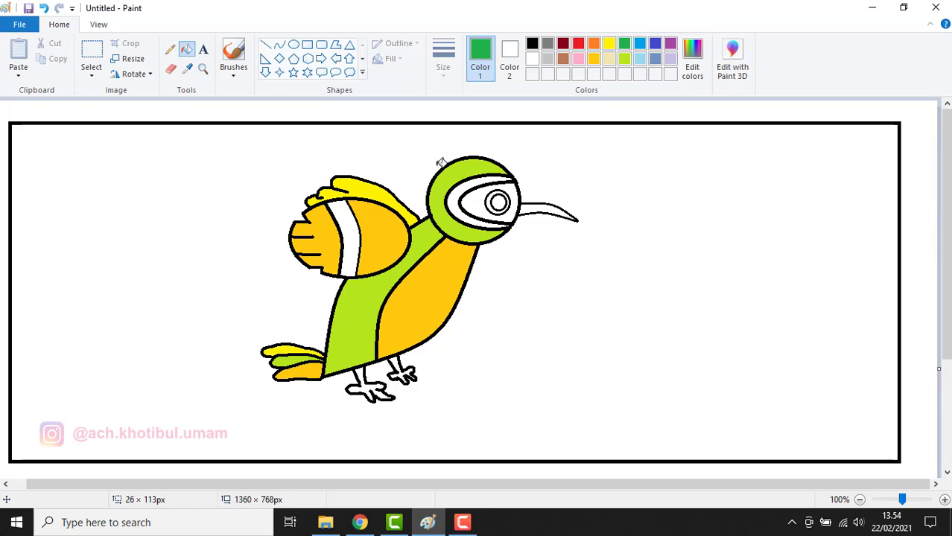
click(348, 223)
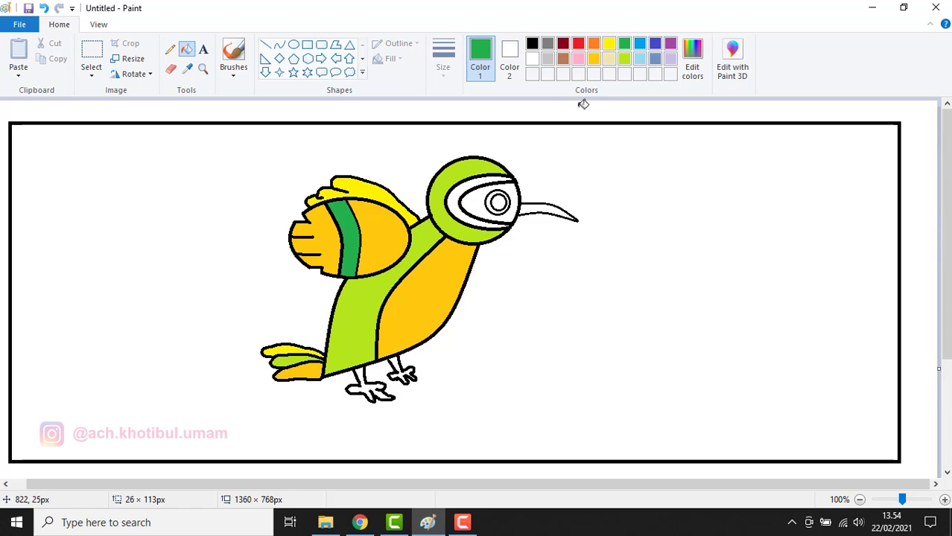
Mix a lighter green (Red 48, Green 216, Blue 98) and fill the inner area around the eye with it.
click(692, 60)
drag(623, 238, 623, 225)
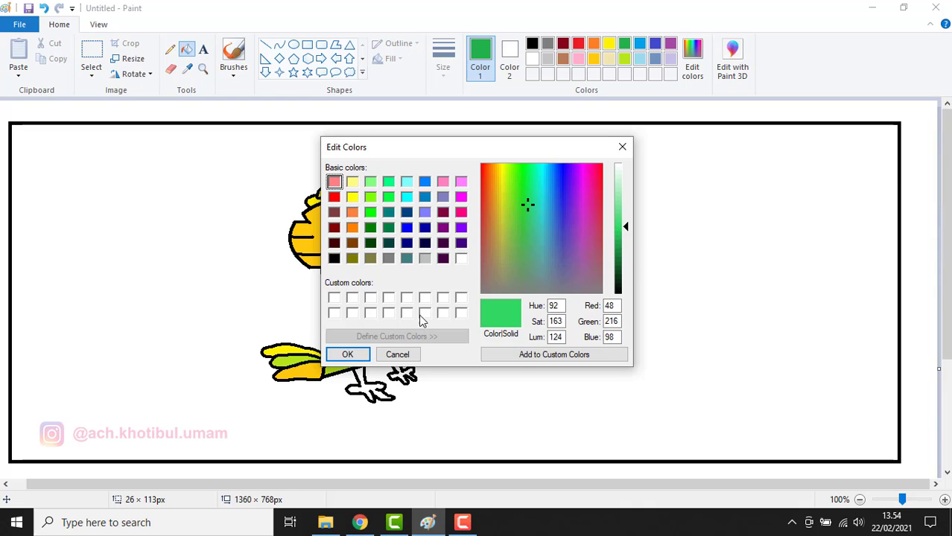
click(348, 355)
click(478, 200)
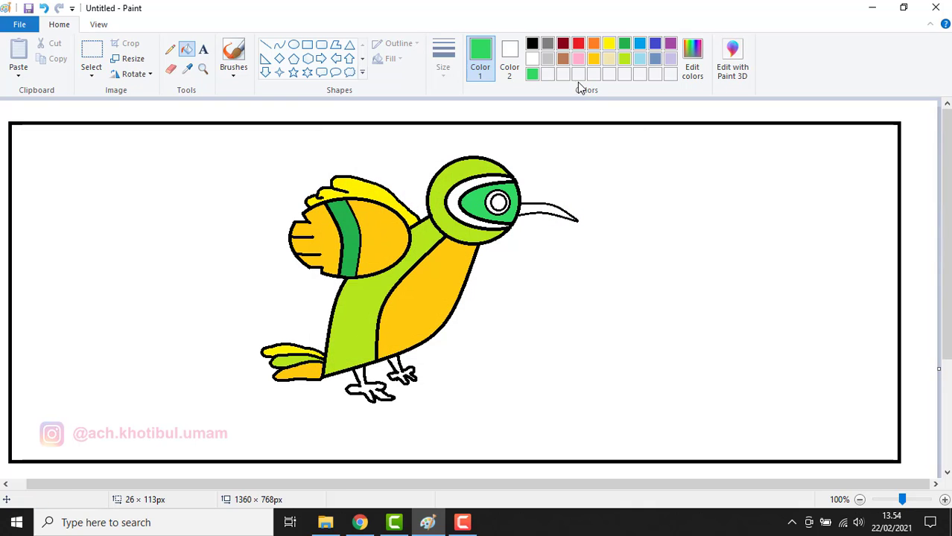
Fill the bird's pupil with black and both legs with brown.
click(532, 45)
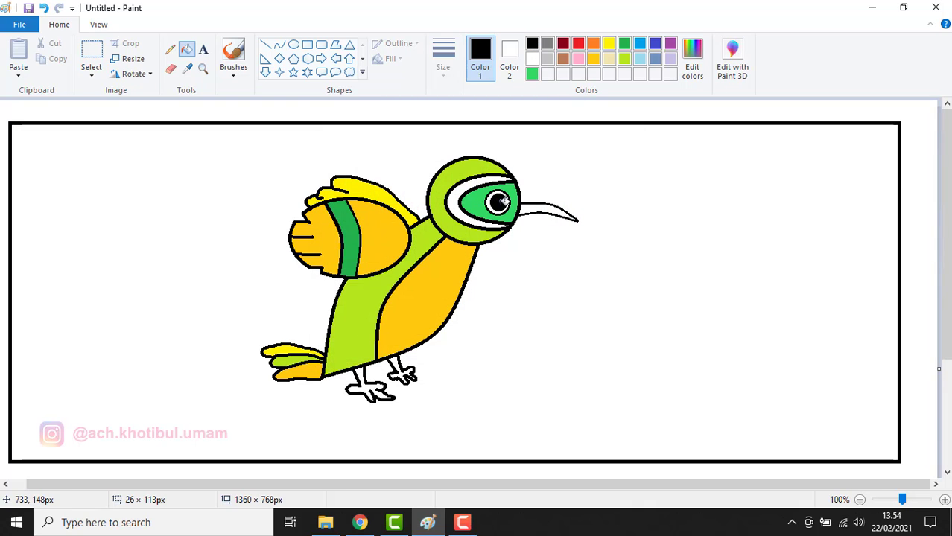
click(562, 59)
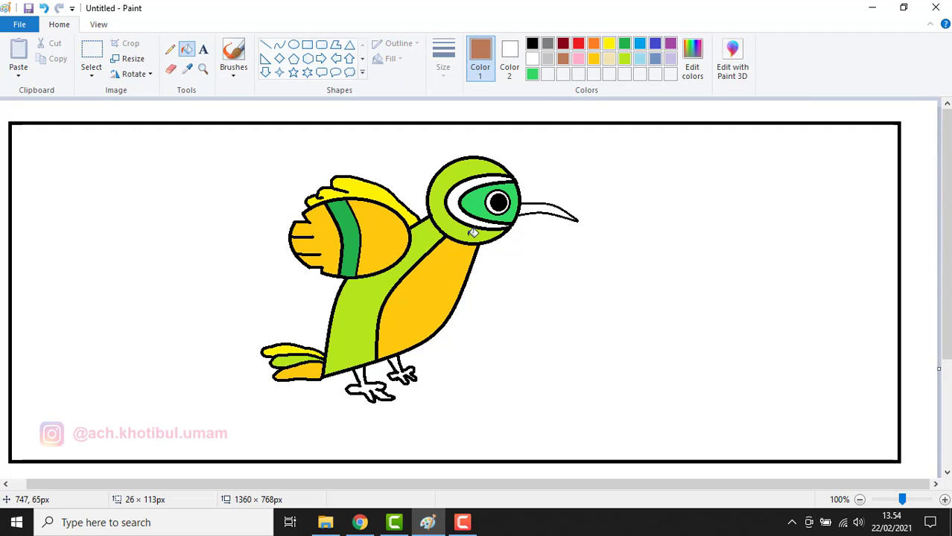
click(361, 377)
click(400, 363)
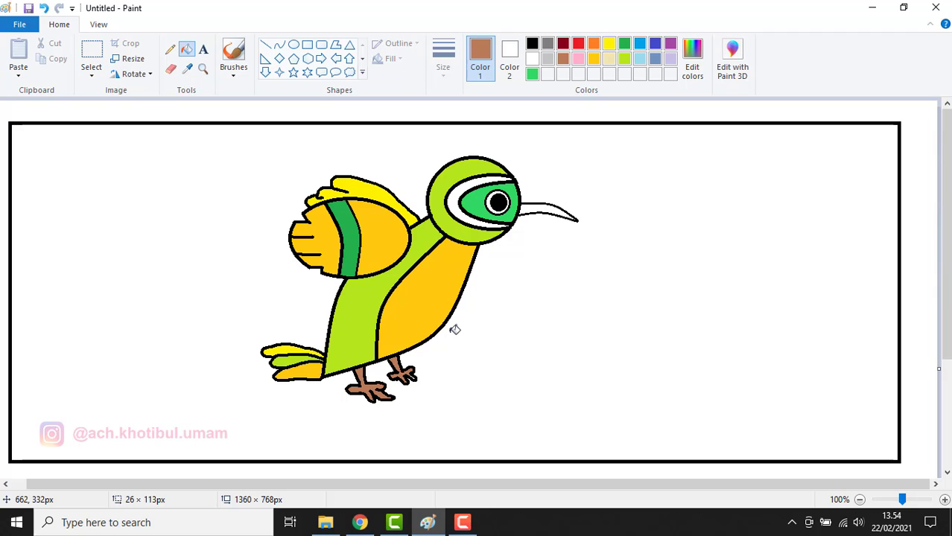
Fill the outer band around the eye with a mixed darker green (Red 24, Green 131, Blue 56) and the beak with orange.
click(625, 43)
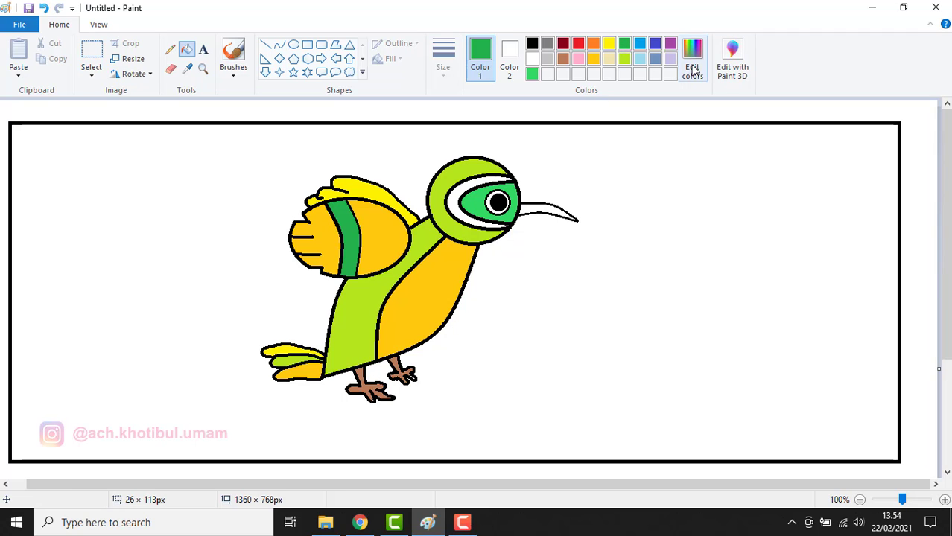
click(692, 59)
click(620, 261)
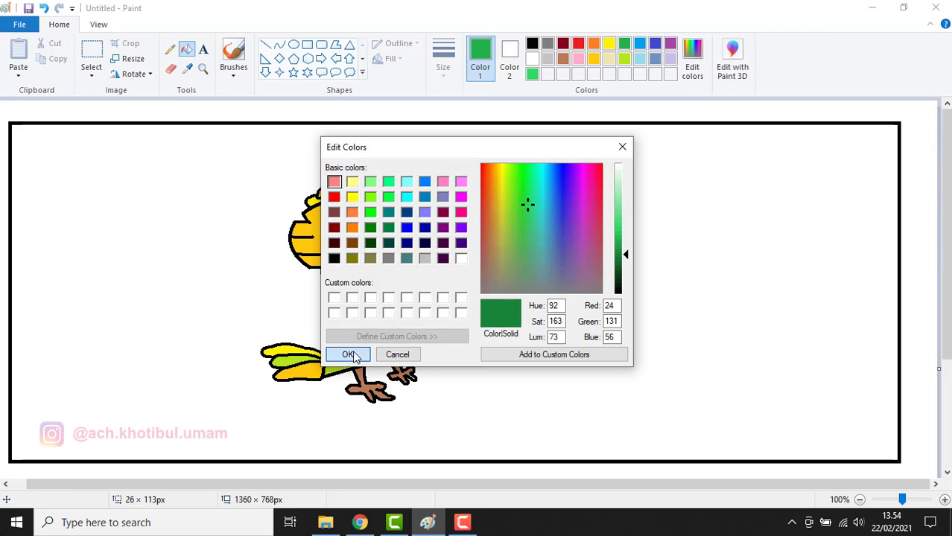
click(347, 355)
click(456, 201)
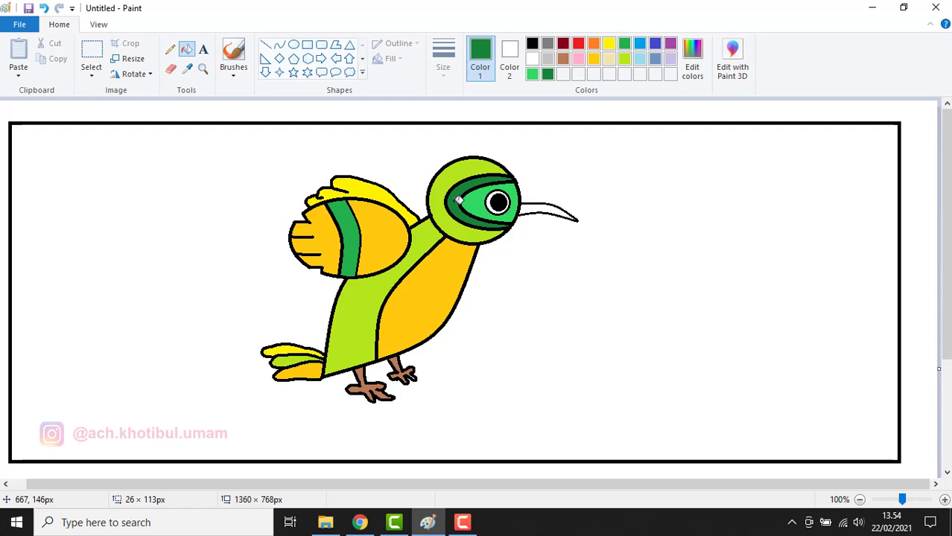
click(593, 44)
click(531, 212)
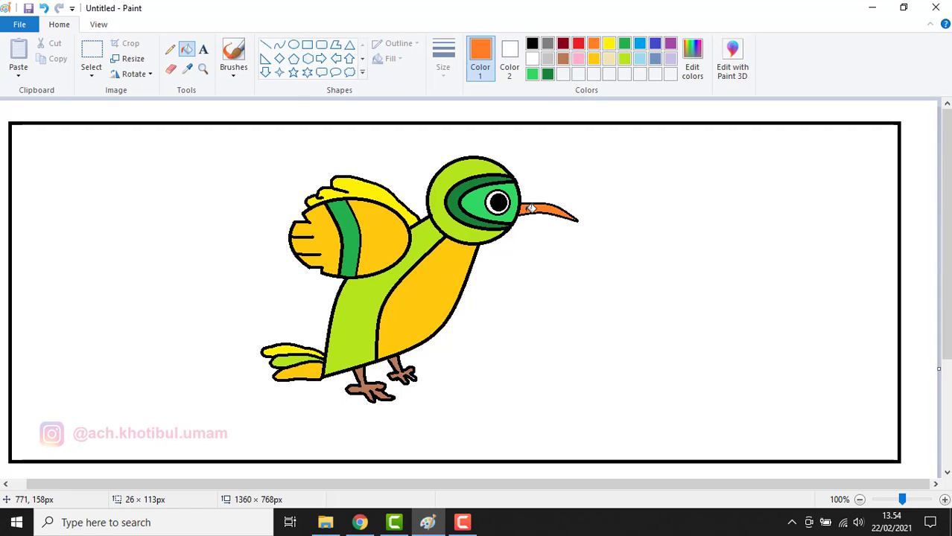
Copy the bird, shrink the pasted copy to about 388 × 241 px, place it in the frame's lower right and stretch it slightly taller.
click(92, 58)
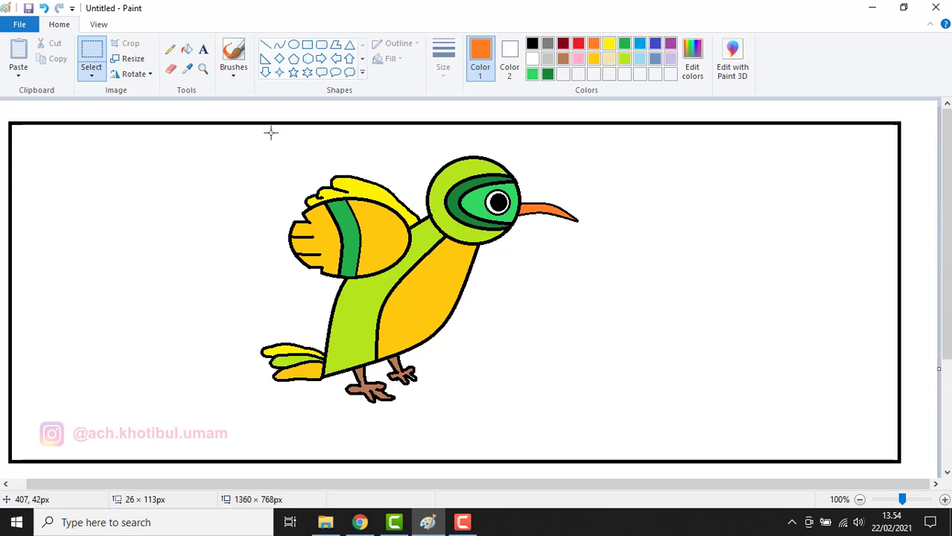
drag(226, 143, 640, 421)
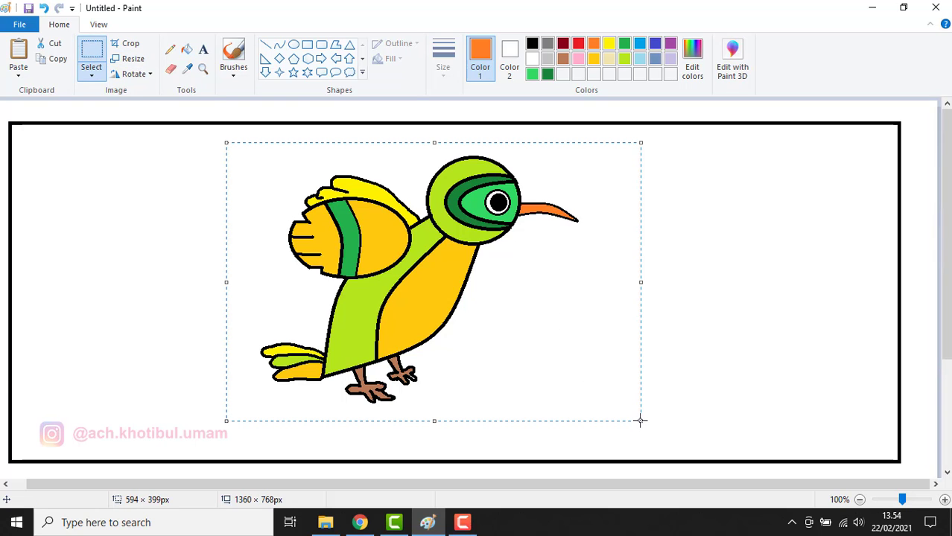
key(ctrl+c)
key(ctrl+v)
drag(421, 113, 272, 209)
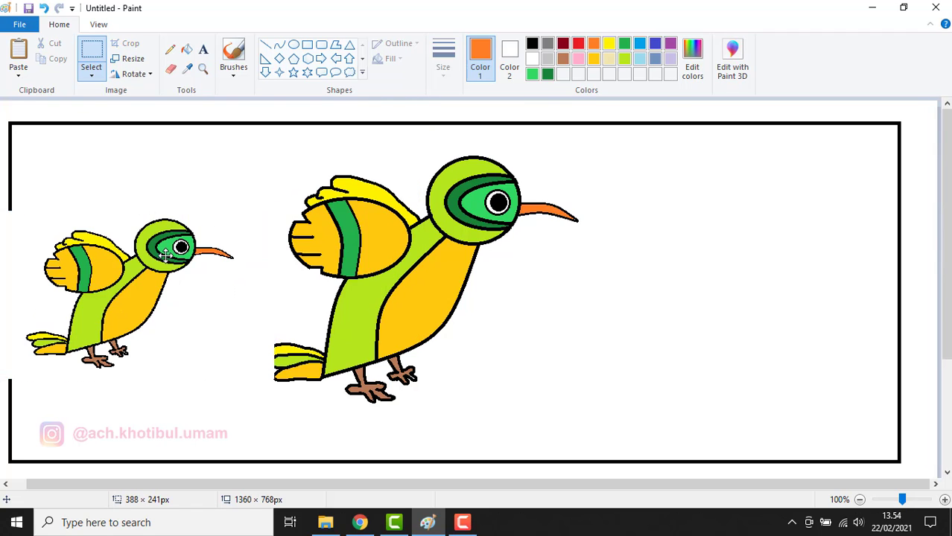
drag(166, 254, 711, 333)
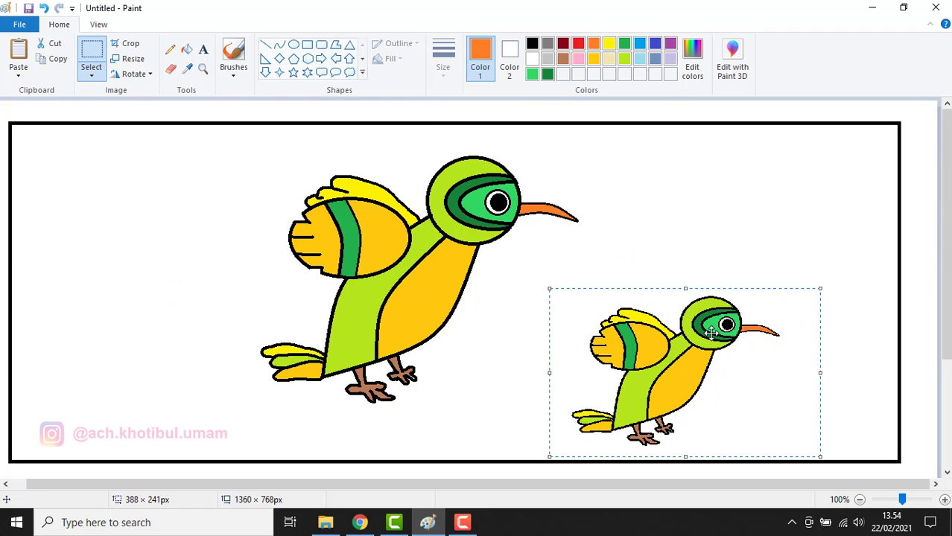
drag(686, 287, 685, 276)
click(186, 242)
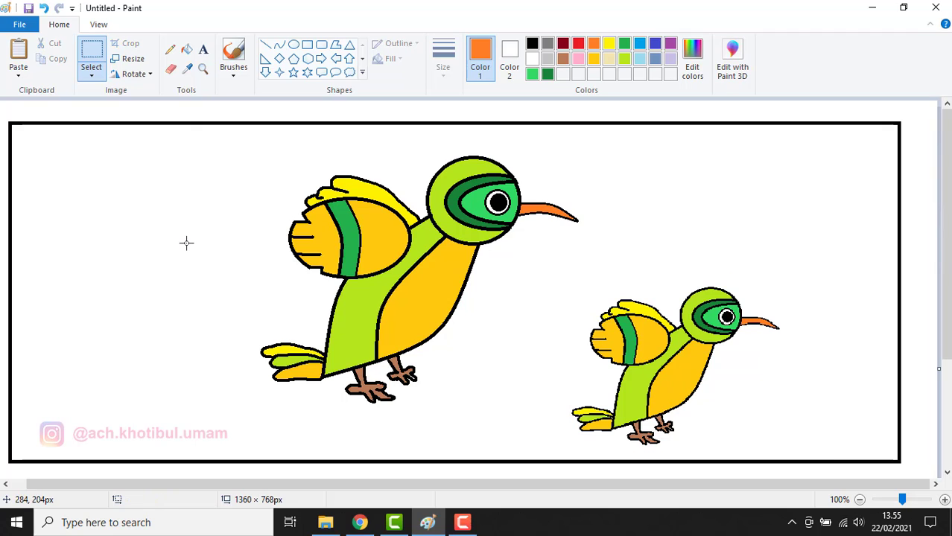
Paste a second bird copy, shrink it to about 328 × 233 px and place it to the left of the large bird.
key(ctrl+v)
drag(418, 102, 208, 222)
drag(149, 268, 202, 232)
drag(273, 263, 283, 263)
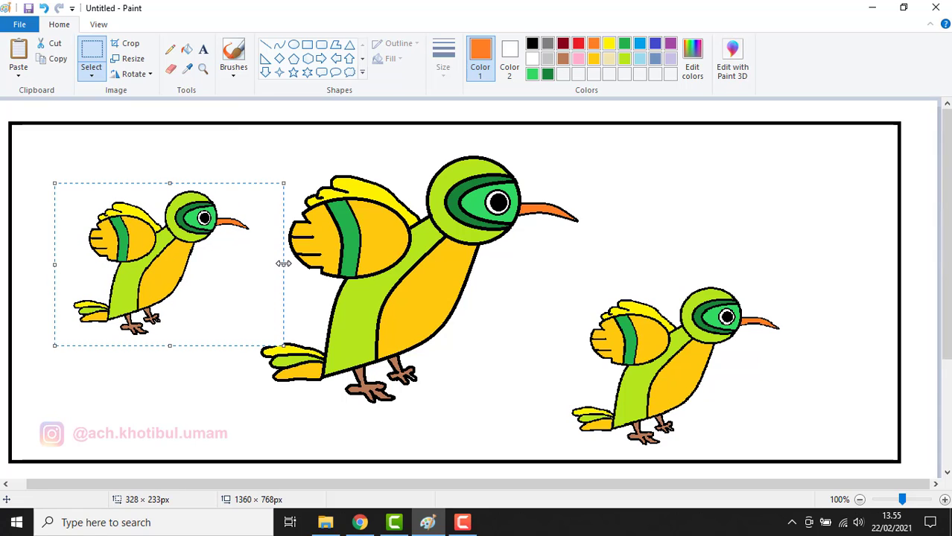
click(646, 214)
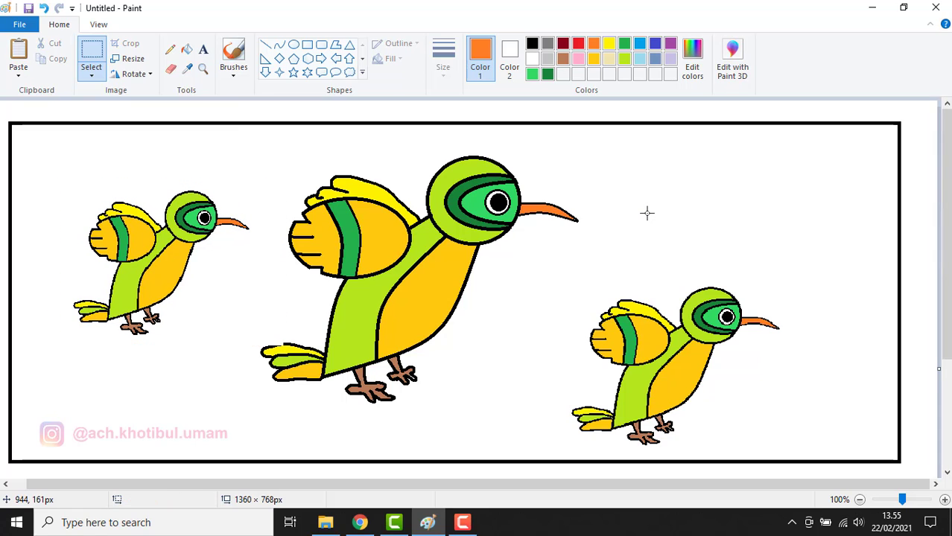
Draw a black cloud callout about 176 × 101 px above the lower-right bird with the third line thickness.
click(349, 73)
drag(706, 175, 830, 246)
click(532, 43)
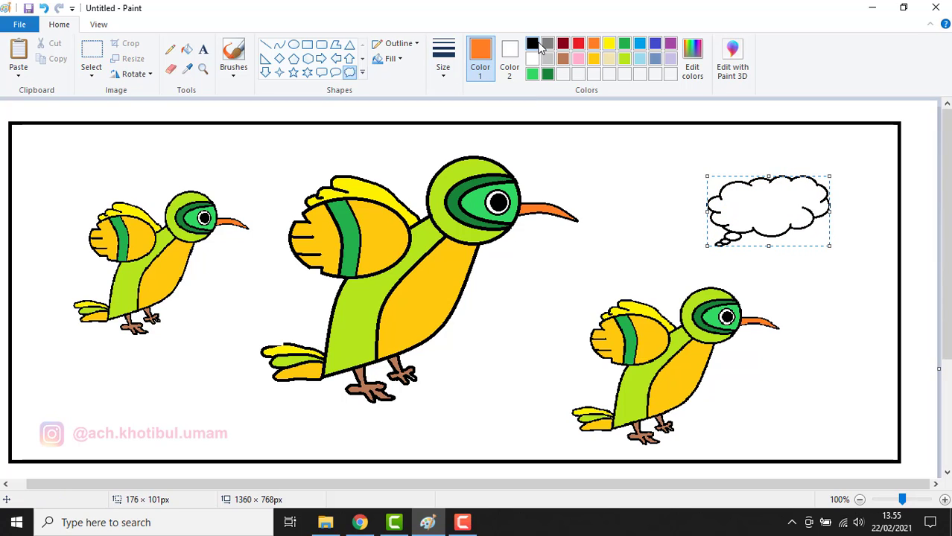
click(451, 44)
click(447, 137)
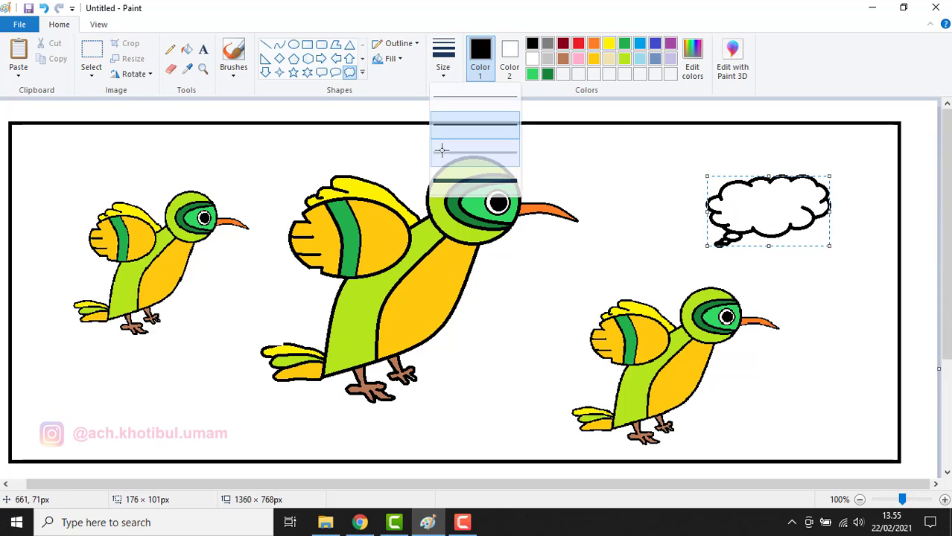
Draw cloud callouts across the frame's top-left (about 155 × 83 px), bottom-left (226 × 93 px) and lower-right (163 × 98 px) edges.
drag(17, 108, 129, 168)
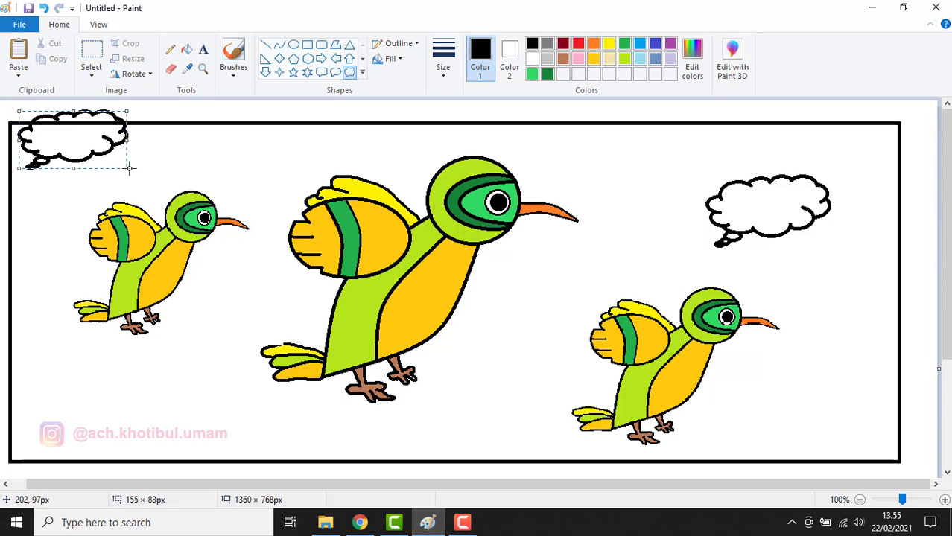
click(228, 165)
drag(65, 413, 234, 483)
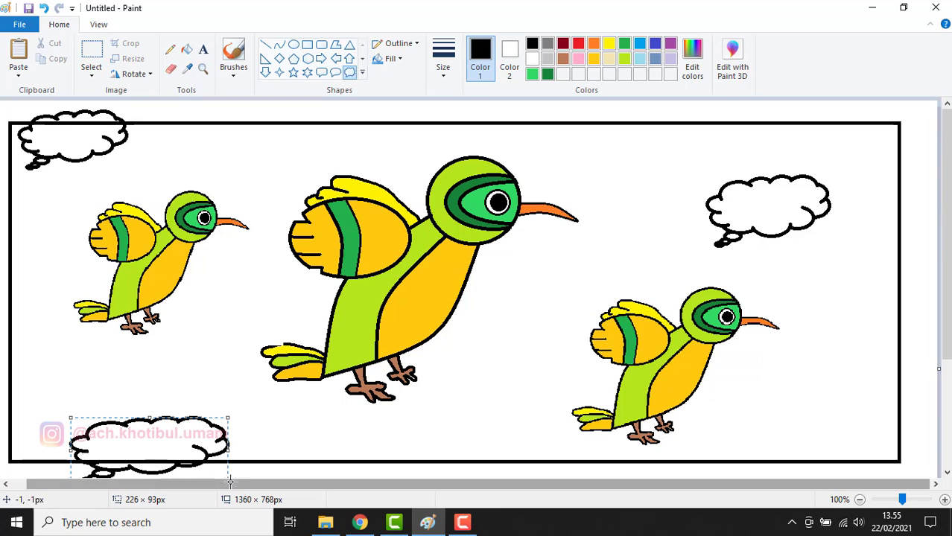
click(809, 386)
drag(807, 384, 923, 452)
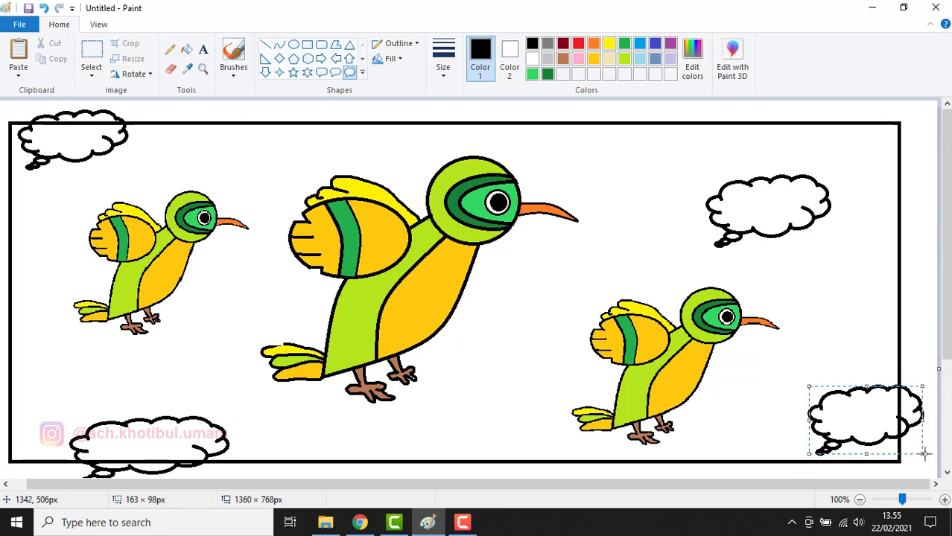
Delete the parts of the three edge clouds that extend beyond the frame's top, right and bottom borders.
click(93, 54)
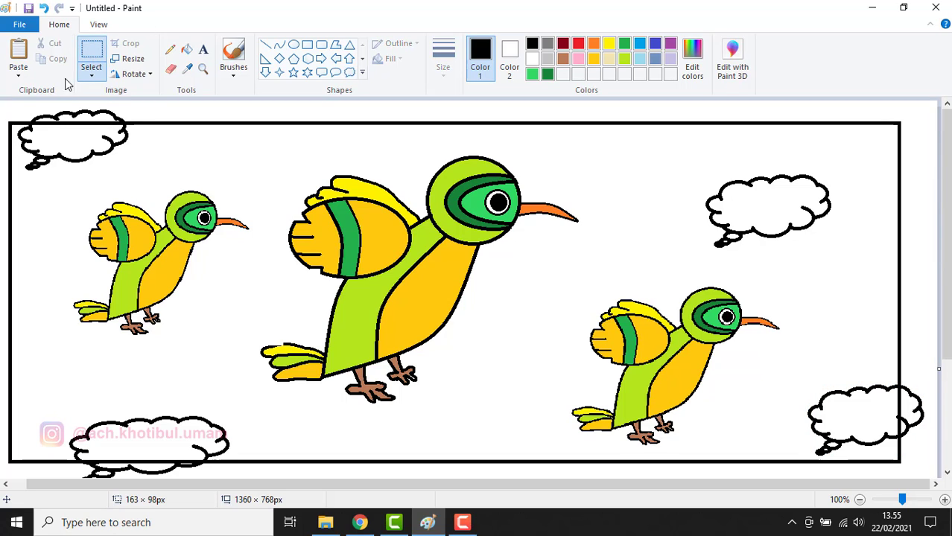
drag(21, 105, 151, 125)
click(151, 126)
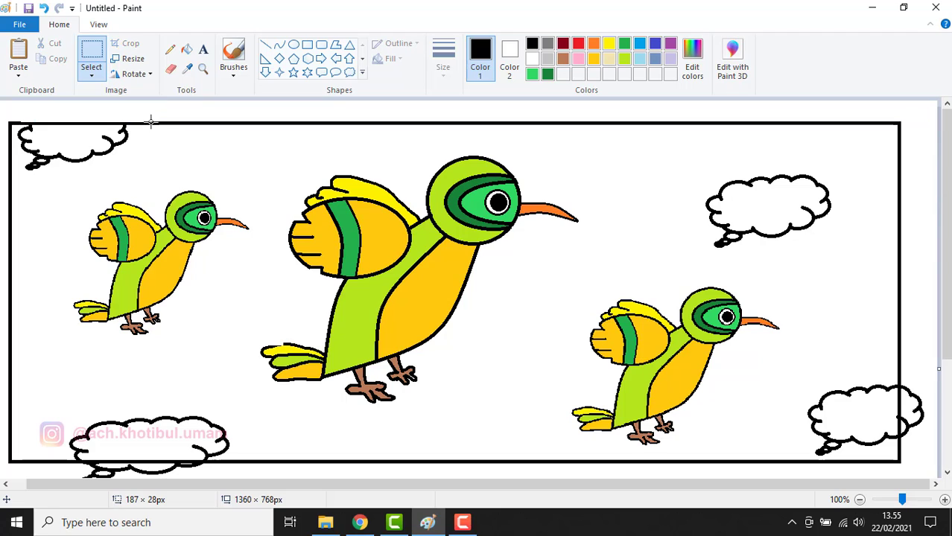
drag(929, 361, 900, 454)
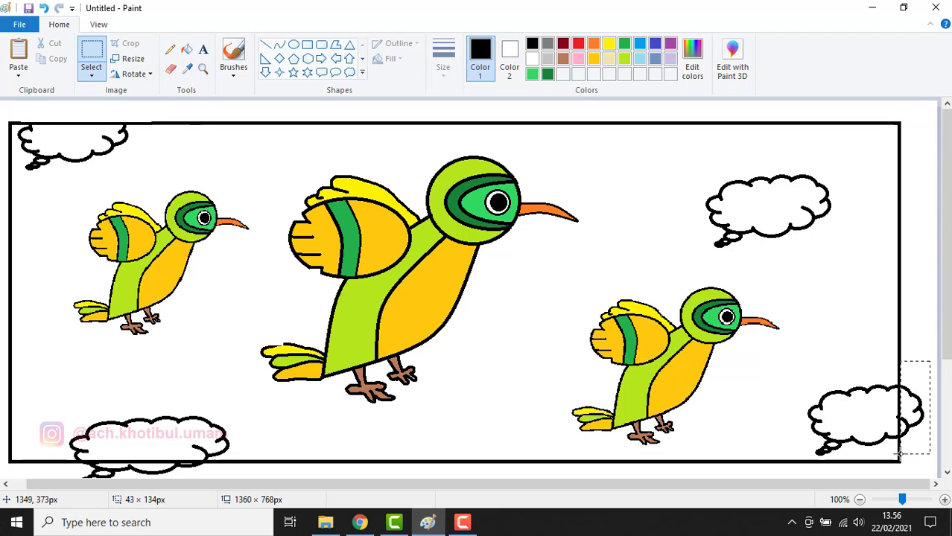
key(Delete)
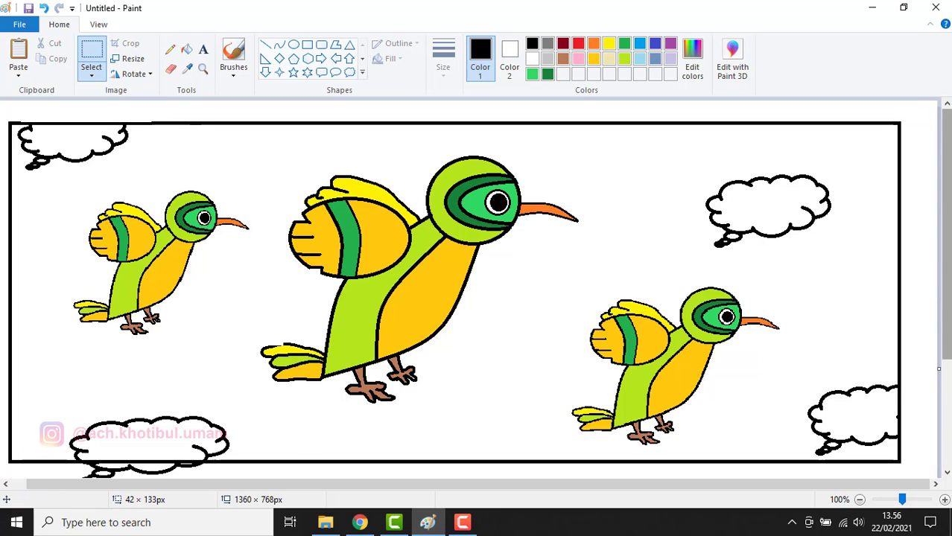
drag(947, 231, 947, 277)
drag(55, 432, 229, 392)
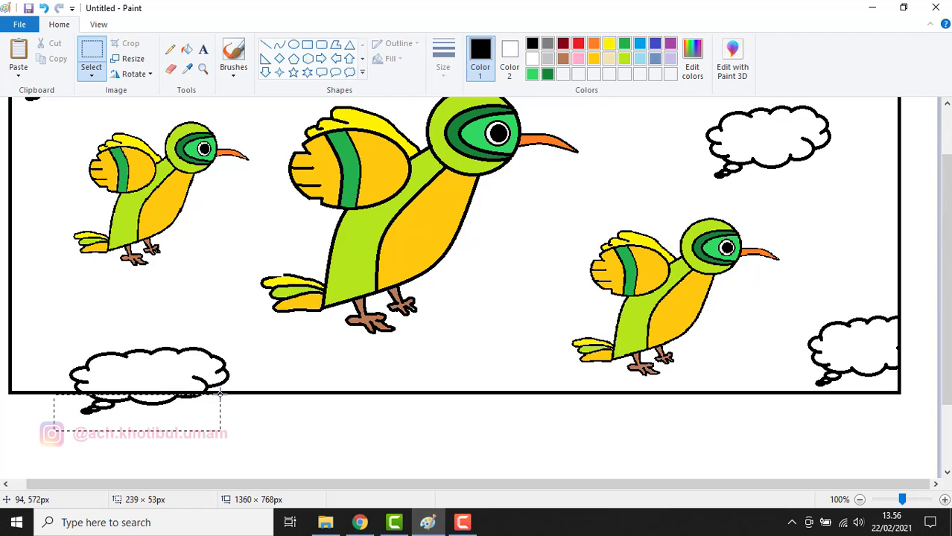
key(Delete)
drag(946, 276, 946, 230)
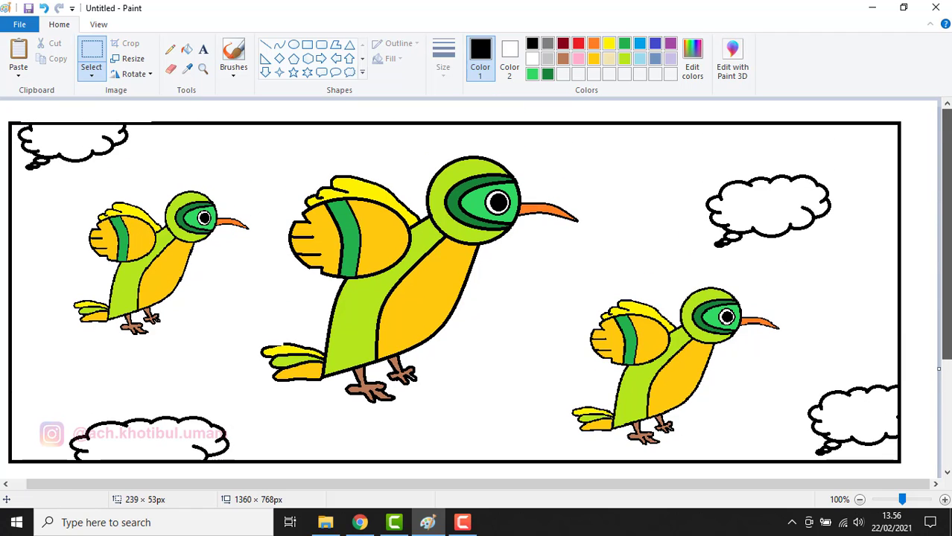
Erase the remaining thought-bubble tails under the clouds using the third eraser size.
click(170, 67)
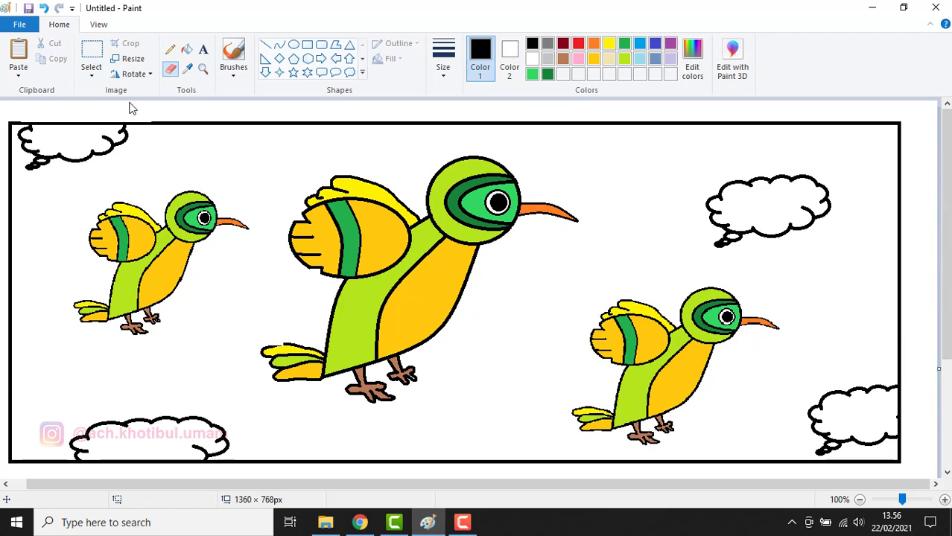
click(443, 63)
click(456, 150)
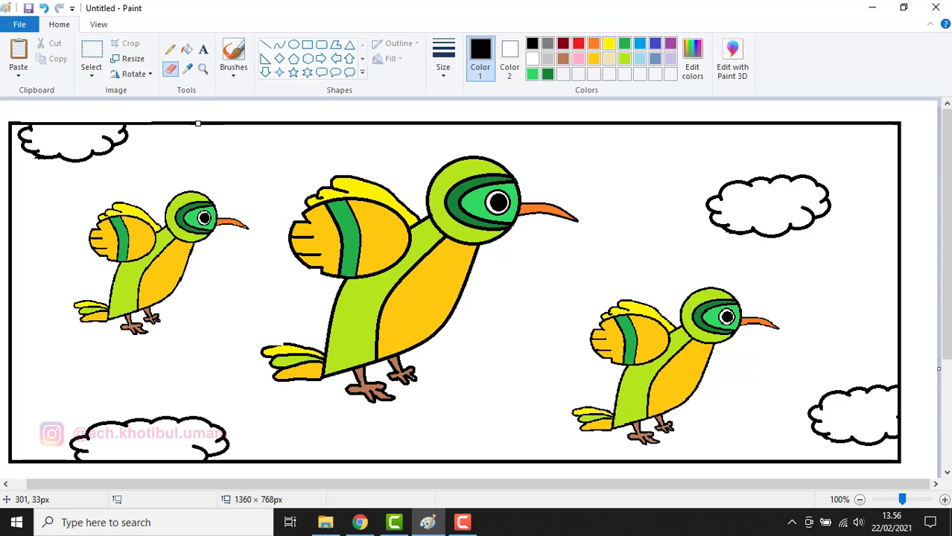
Draw two more cloud callouts, about 231 × 93 px across the frame's top edge and about 142 × 88 px across its right edge.
click(349, 72)
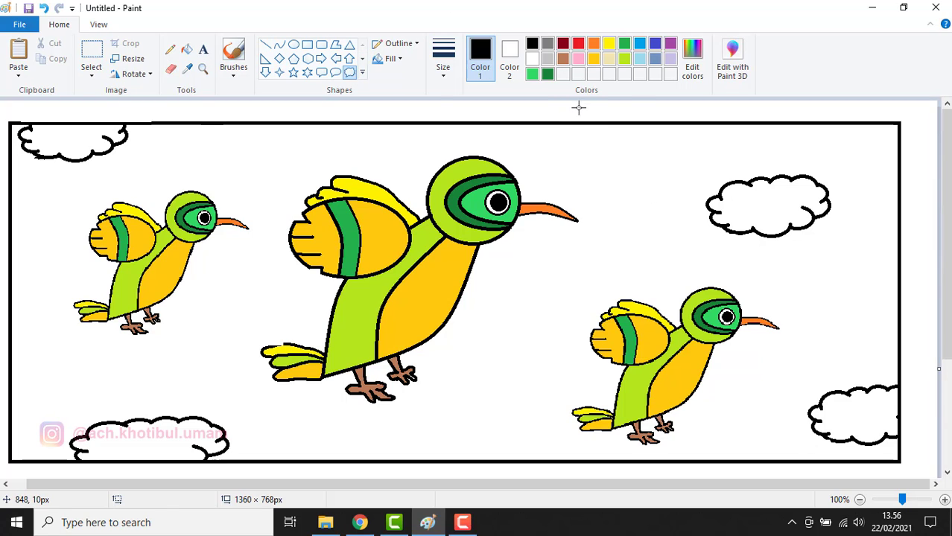
mouse_move(577, 107)
mouse_down()
mouse_move(767, 182)
mouse_move(737, 172)
mouse_up()
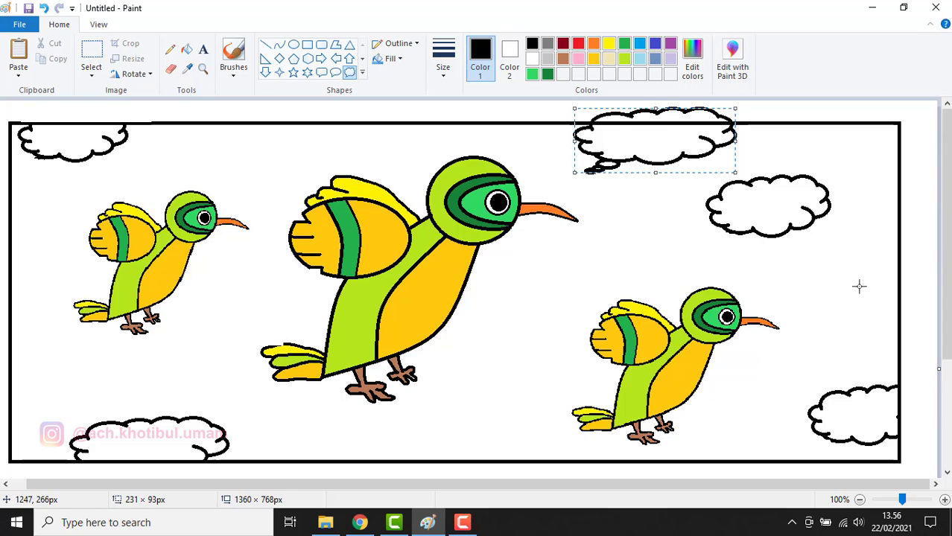
drag(831, 263, 931, 326)
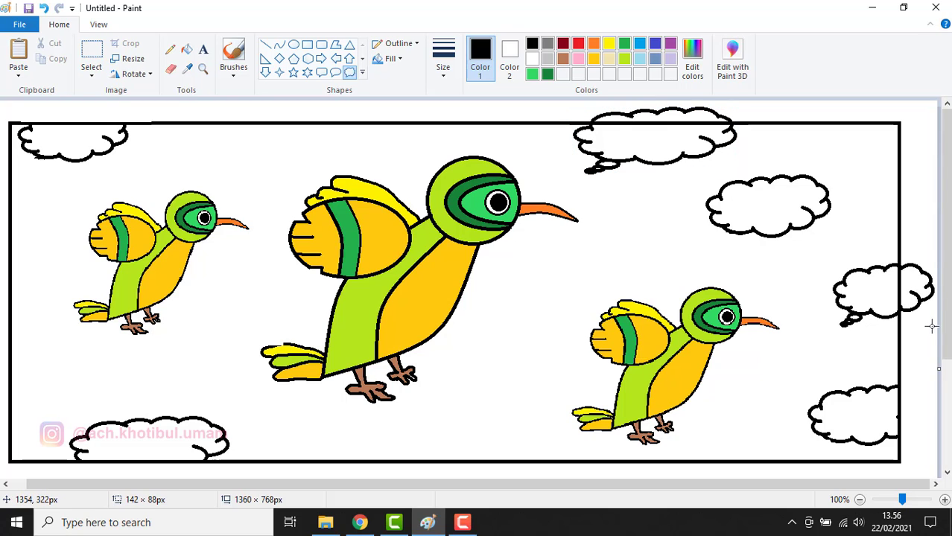
Stretch the new cloud on the frame's right edge inward to about 206 px wide and flatten it slightly.
drag(833, 295, 787, 288)
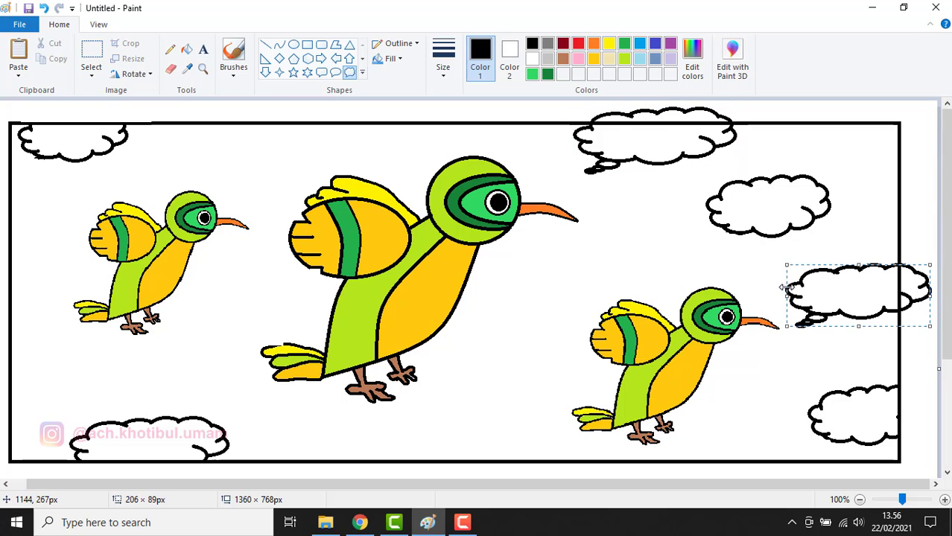
drag(856, 325, 857, 317)
click(871, 209)
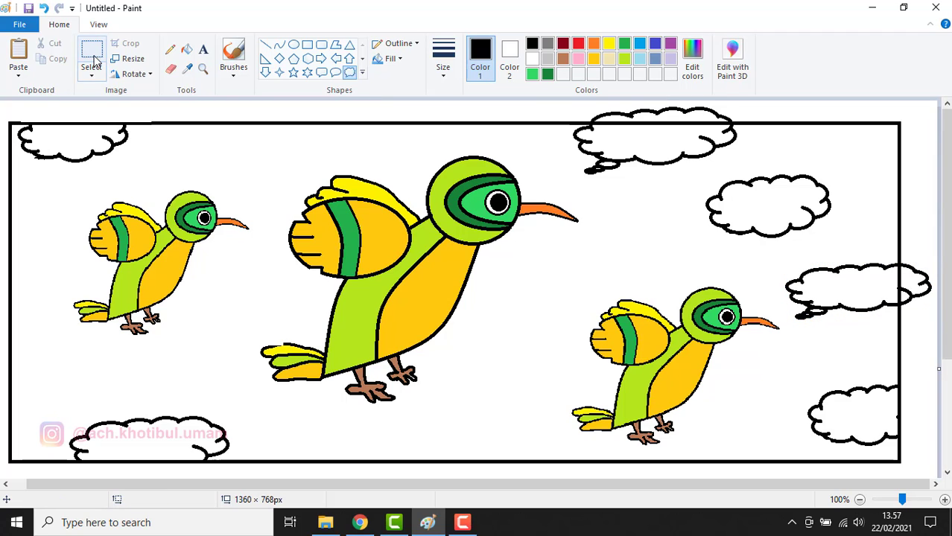
Delete the parts of the two new clouds beyond the frame's top and right borders, and erase their thought-bubble tails.
click(93, 58)
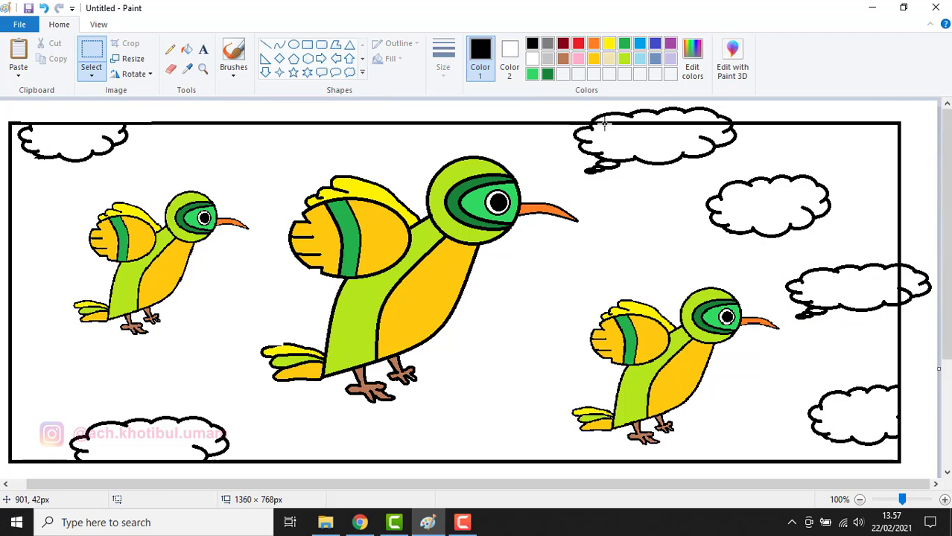
drag(583, 103, 754, 123)
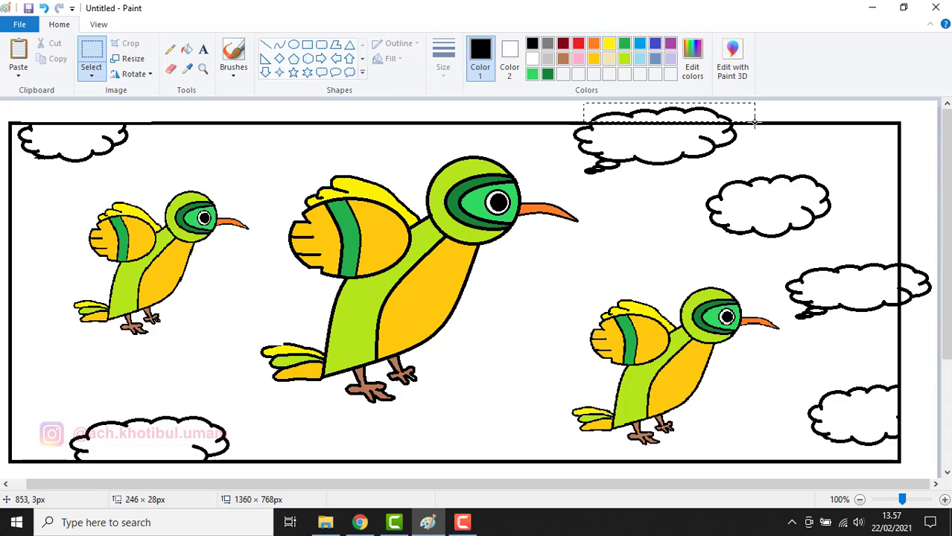
key(Delete)
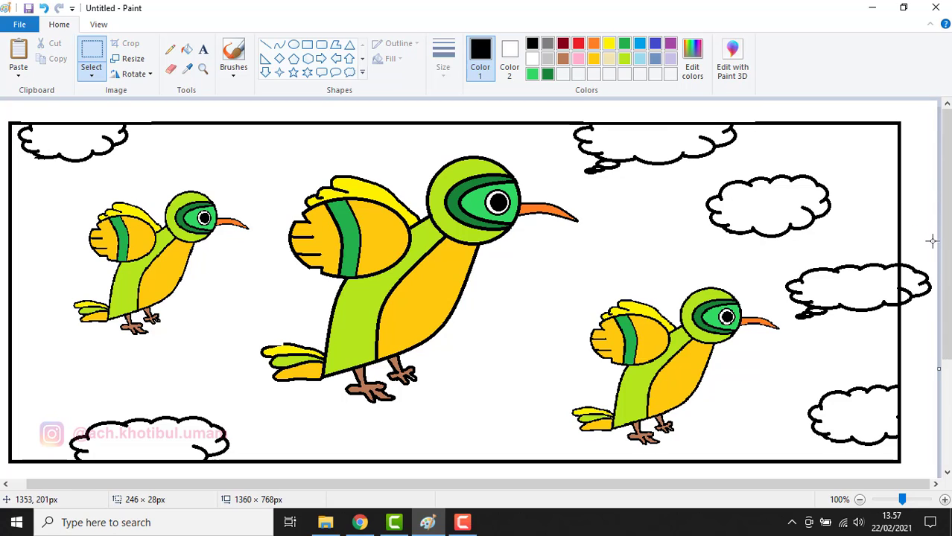
drag(933, 240, 898, 335)
key(Delete)
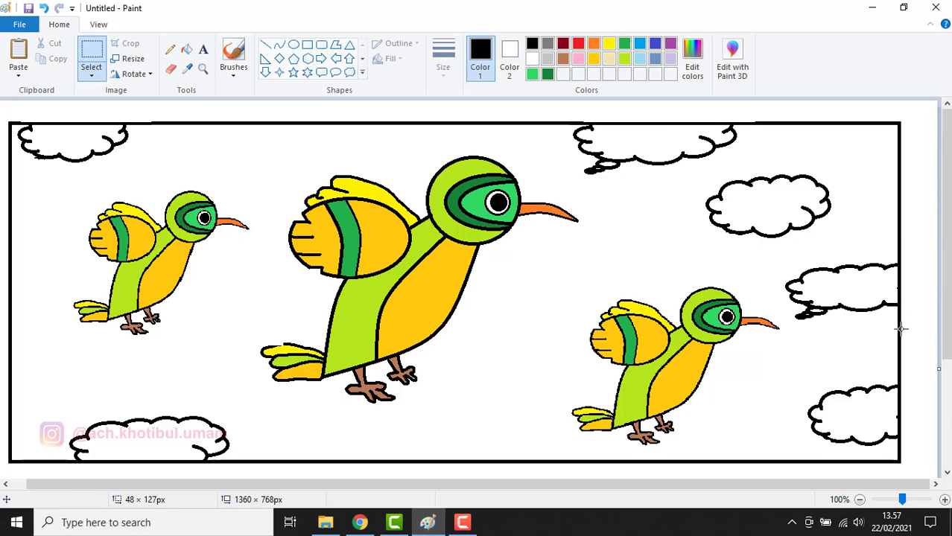
click(170, 69)
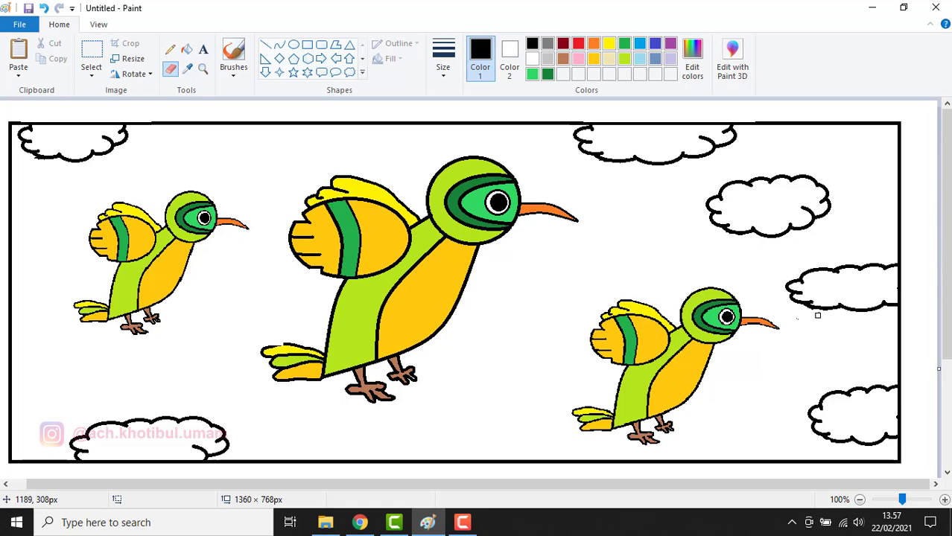
Fill the sky background inside the frame with light turquoise.
click(186, 50)
click(640, 59)
click(555, 140)
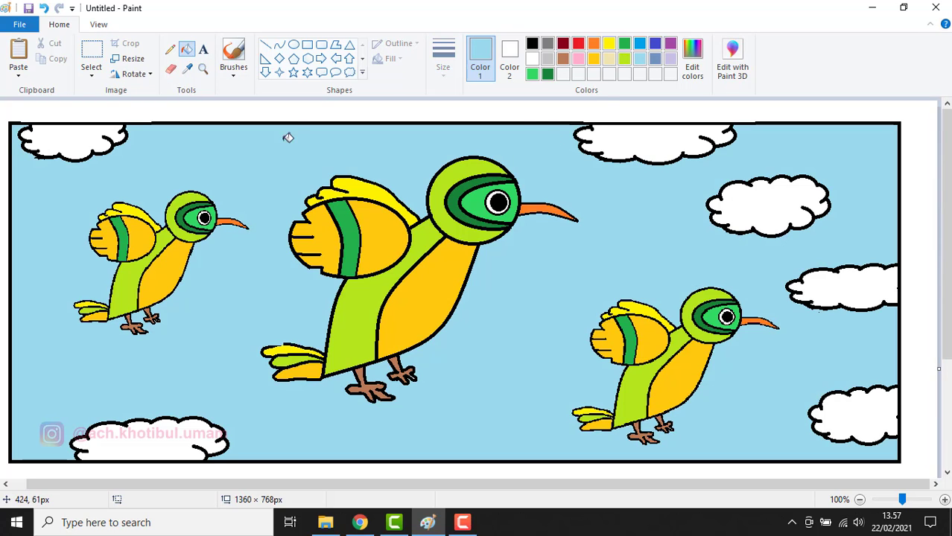
Fill the two top-edge clouds with blue-gray, and the upper right-edge cloud and the bottom-left cloud with turquoise.
click(656, 60)
click(646, 142)
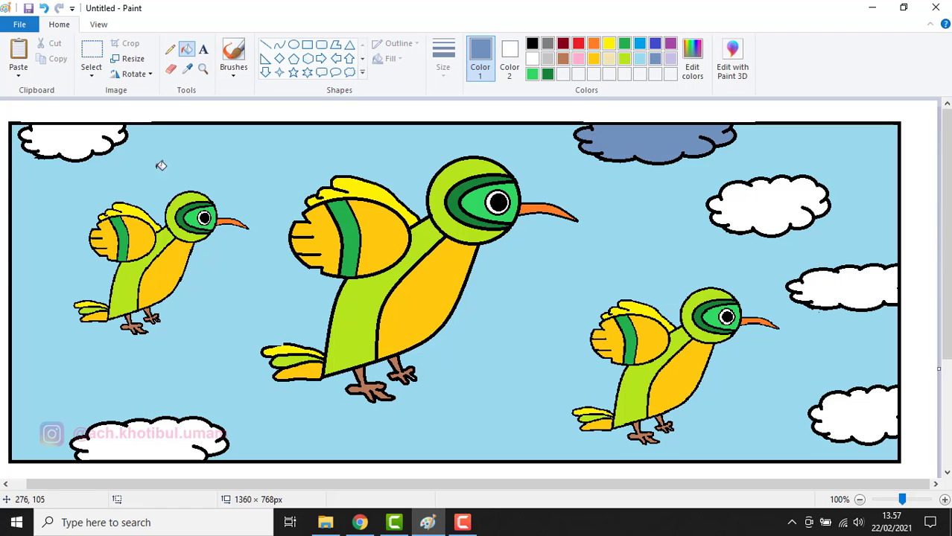
click(86, 139)
click(640, 44)
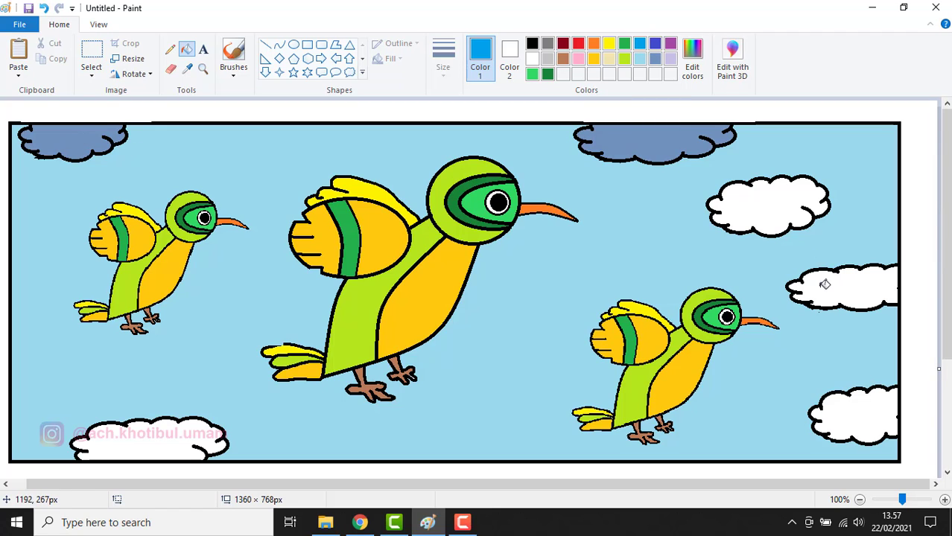
click(825, 284)
click(178, 440)
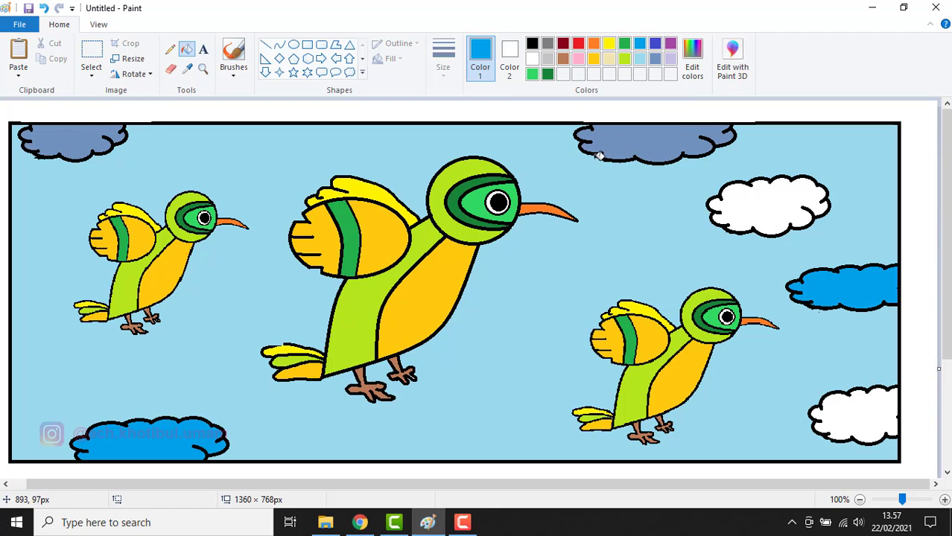
Fill the free-floating cloud above the right-edge clouds with blue-gray.
click(656, 44)
click(655, 59)
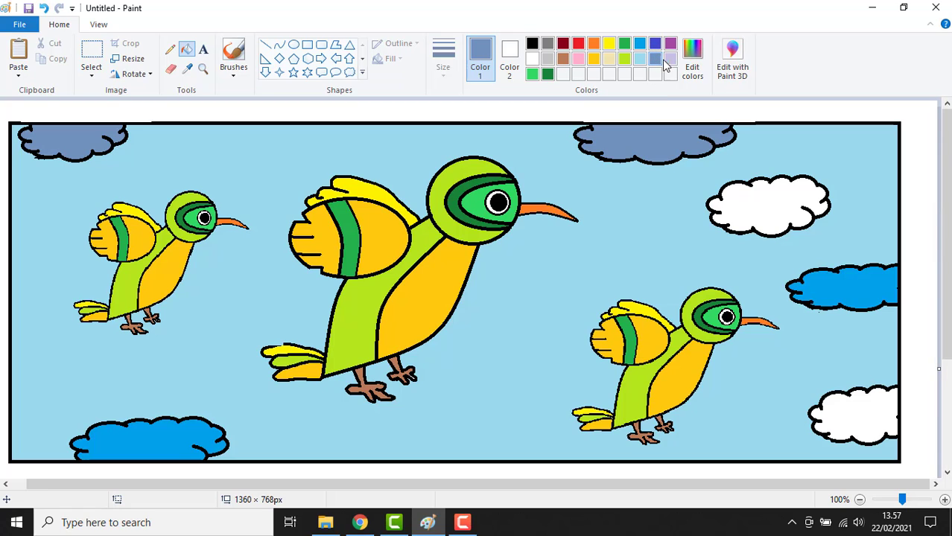
click(773, 208)
Fill the free-floating cloud and the lower-right edge cloud with lavender.
click(671, 59)
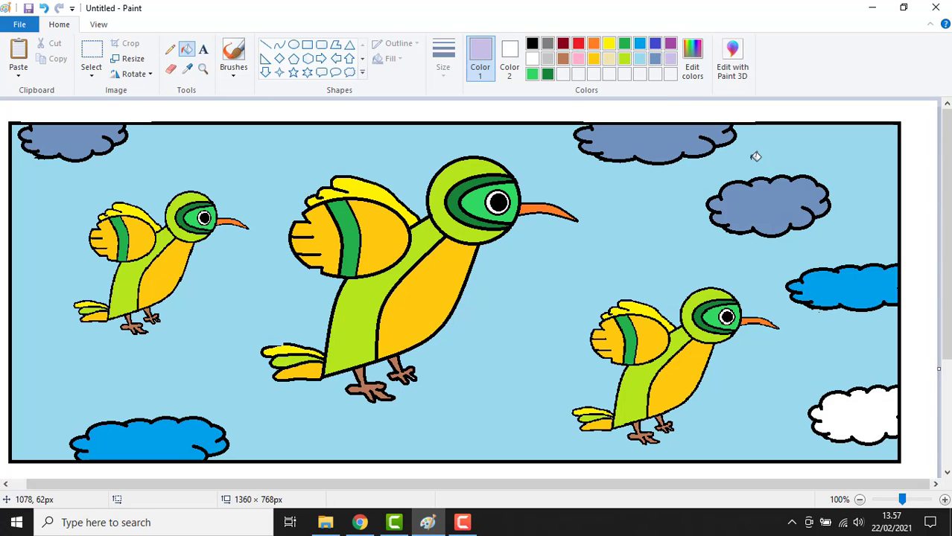
click(768, 205)
click(868, 419)
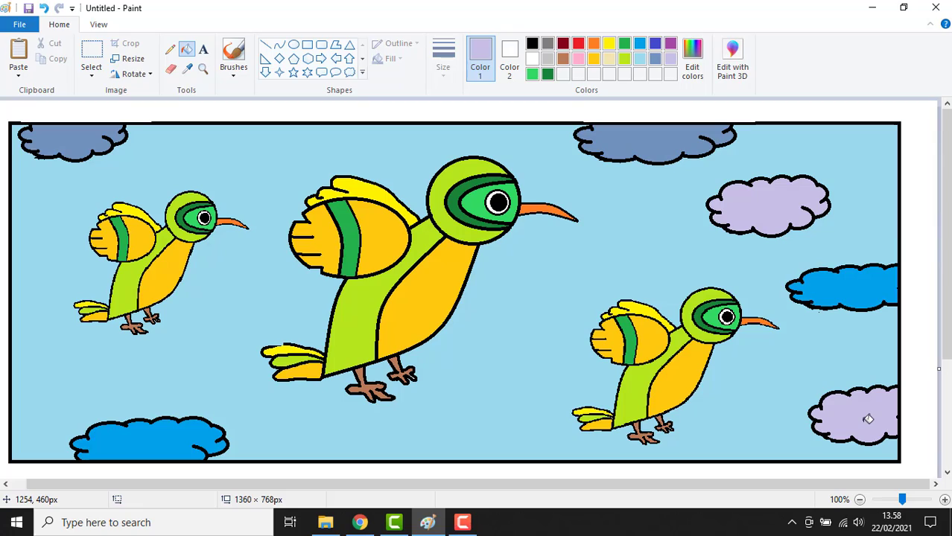